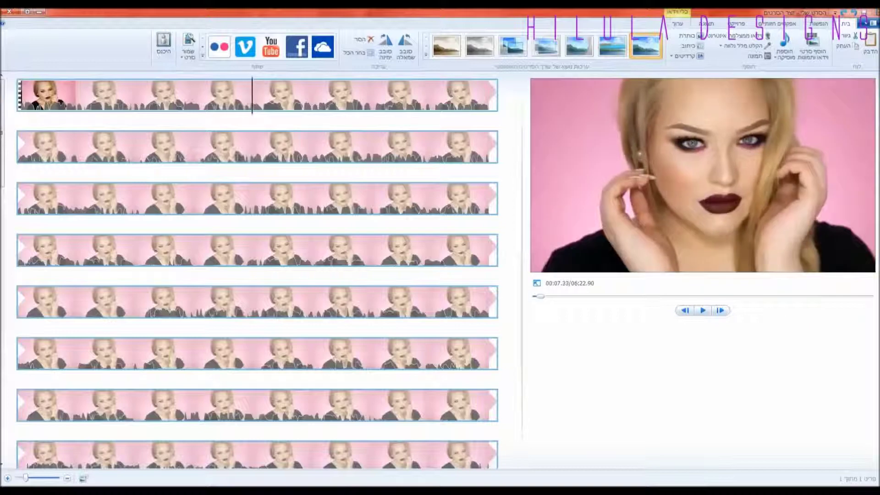
# - Split the video clip at about 7.7 seconds and delete everything after the split
pyautogui.press('m')
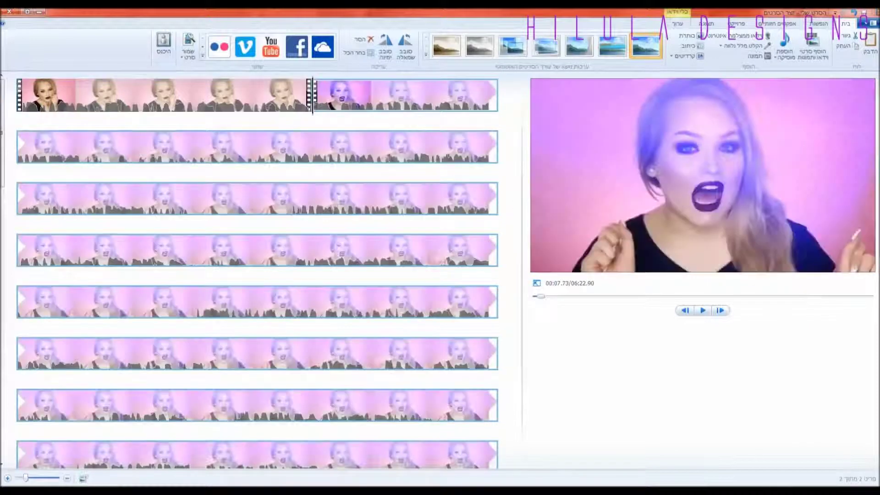
pyautogui.press('Delete')
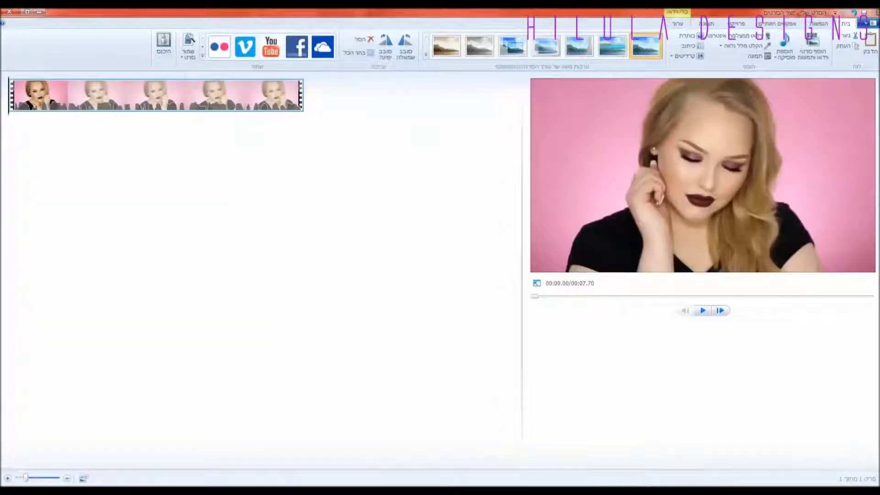
# - Start saving the movie as a video file and dismiss the unavailable-location message
pyautogui.click(867, 23)
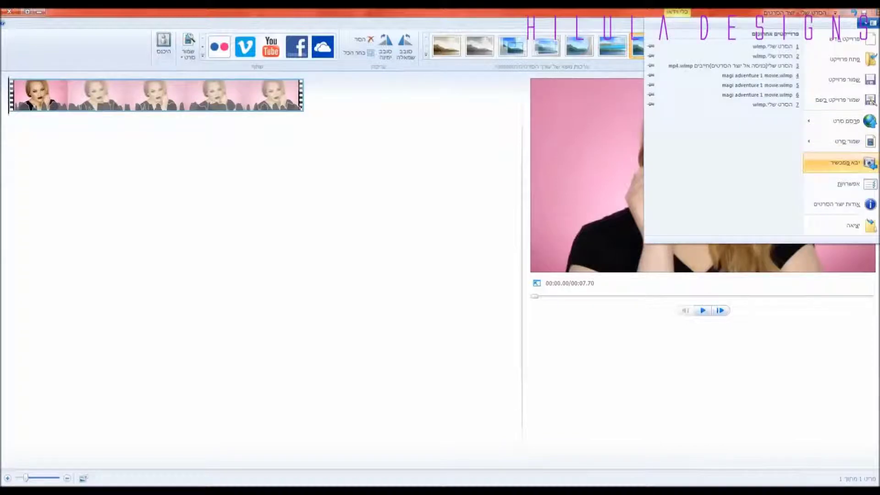
pyautogui.moveTo(841, 142)
pyautogui.click(743, 149)
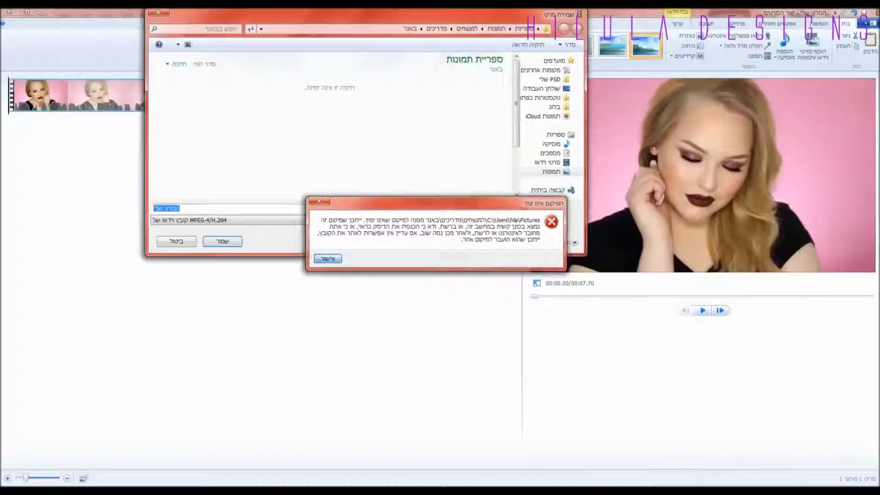
pyautogui.press('Return')
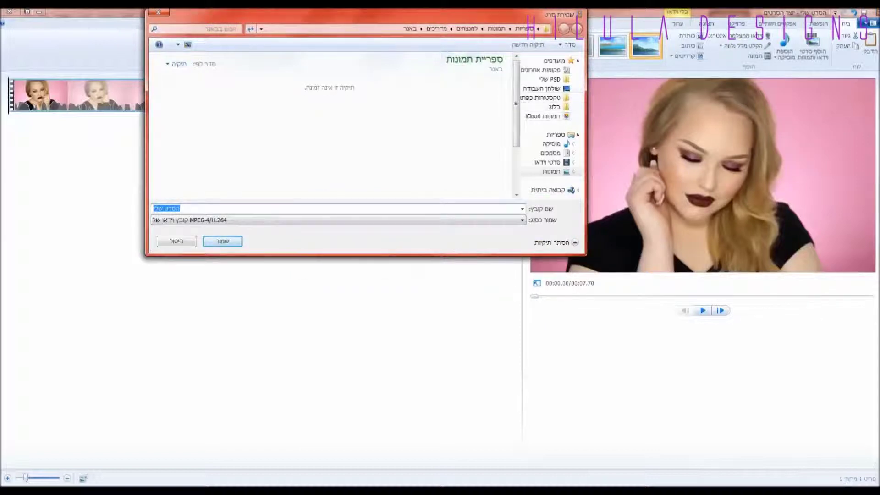
pyautogui.moveTo(516, 104); pyautogui.dragTo(516, 148)
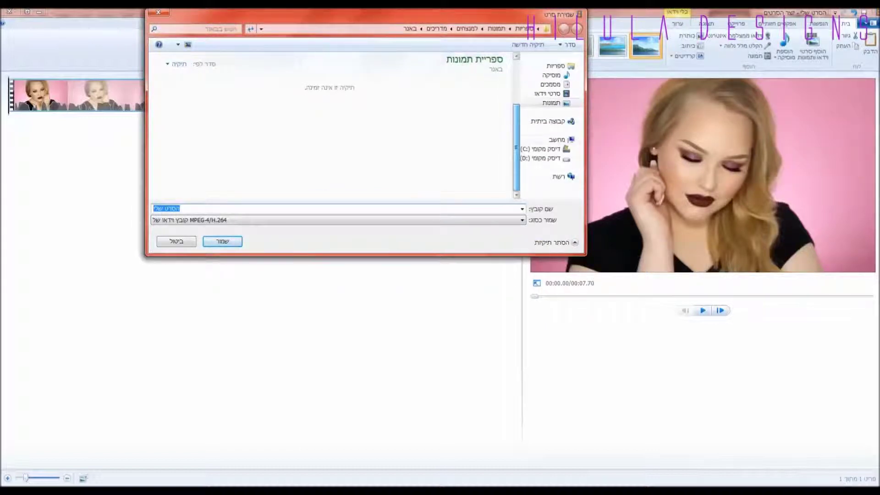
pyautogui.click(545, 148)
pyautogui.click(544, 159)
pyautogui.click(477, 158)
pyautogui.scroll(-2, 477, 149)
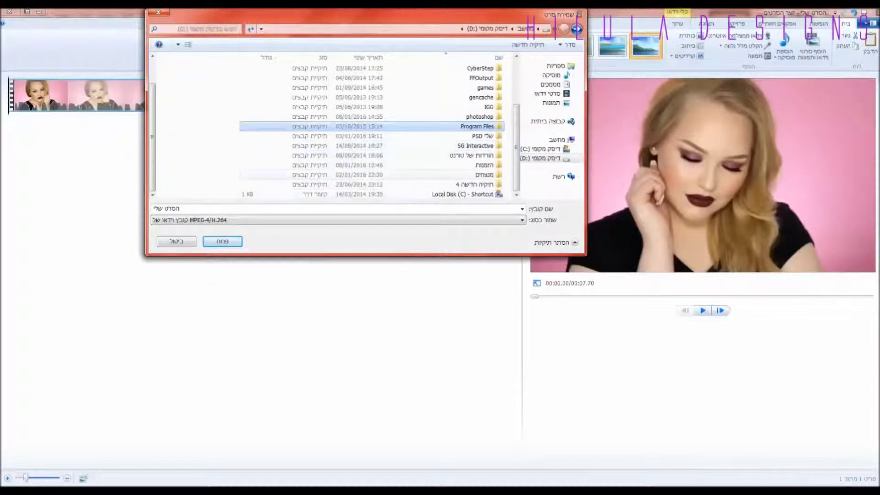
pyautogui.doubleClick(483, 174)
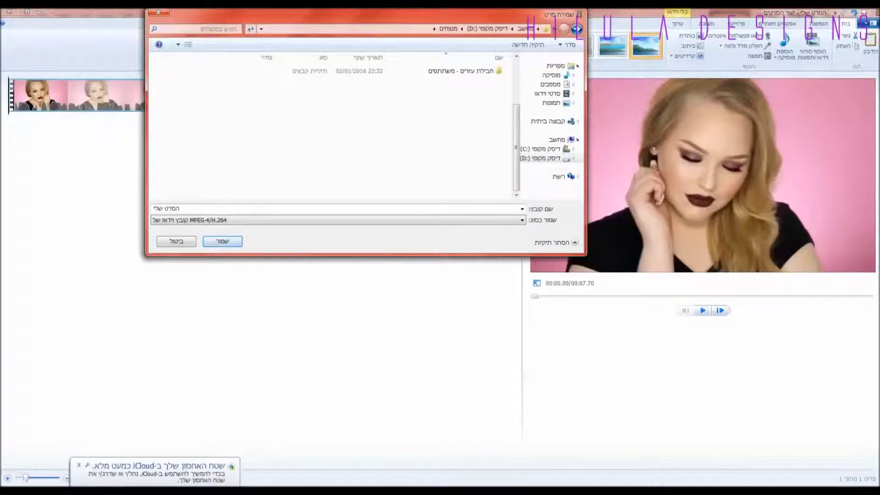
# - Save the movie to the desktop as an MPEG-4/H.264 video named הסרט שלי and close the completion message
pyautogui.moveTo(517, 153); pyautogui.dragTo(516, 107)
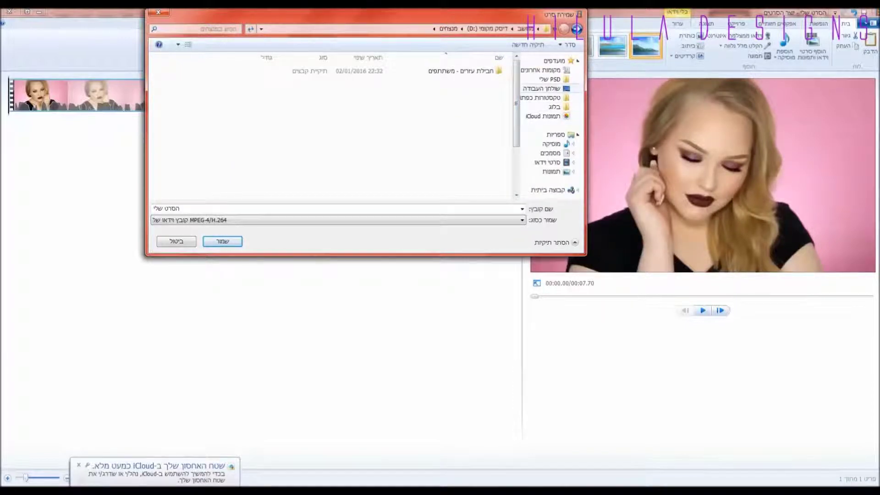
pyautogui.click(542, 88)
pyautogui.press('Return')
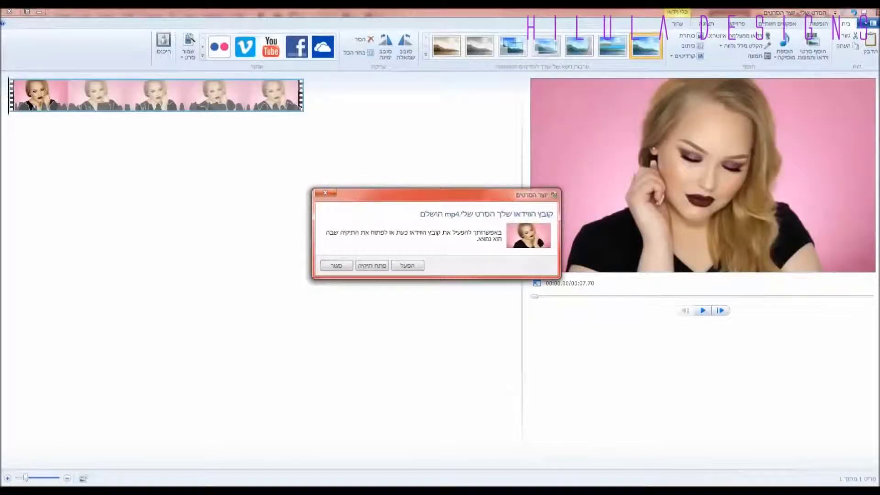
pyautogui.press('Return')
pyautogui.hotkey('alt', 'F4')
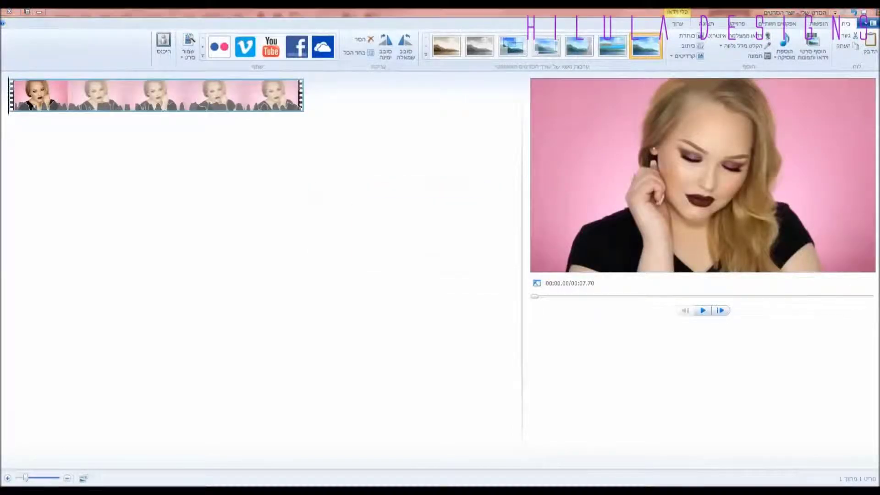
pyautogui.press('Escape')
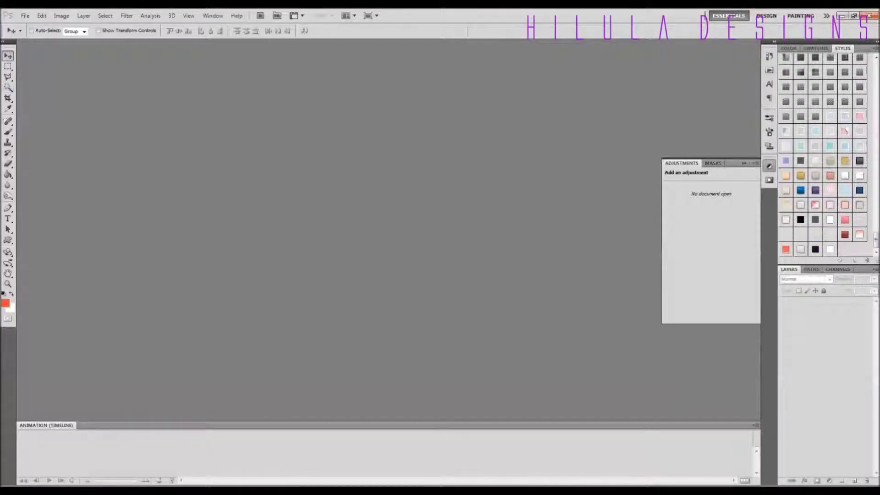
# - In Photoshop, import the video from the desktop as layers, from beginning to end, with a frame animation
pyautogui.hotkey('alt', 'f')
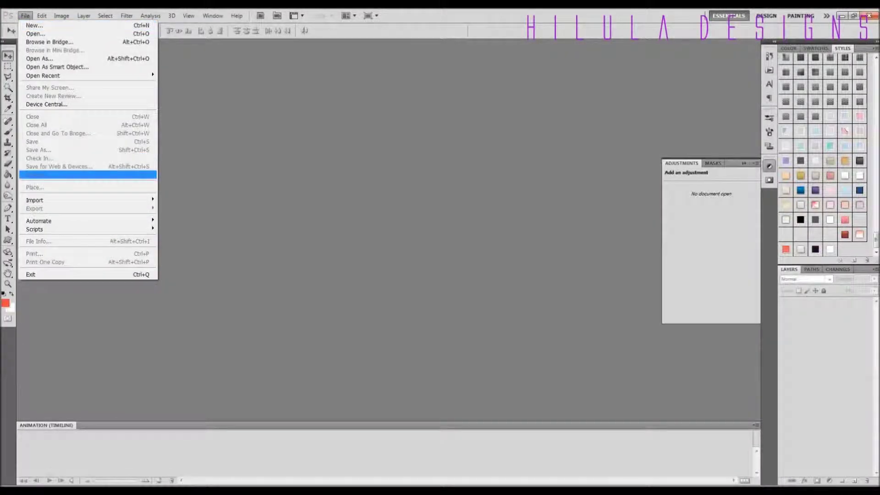
pyautogui.moveTo(87, 201)
pyautogui.press('Return')
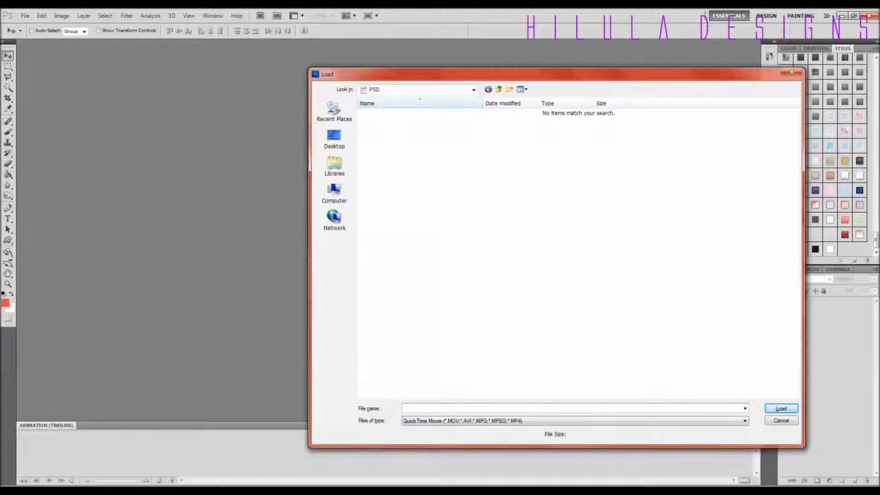
pyautogui.click(498, 89)
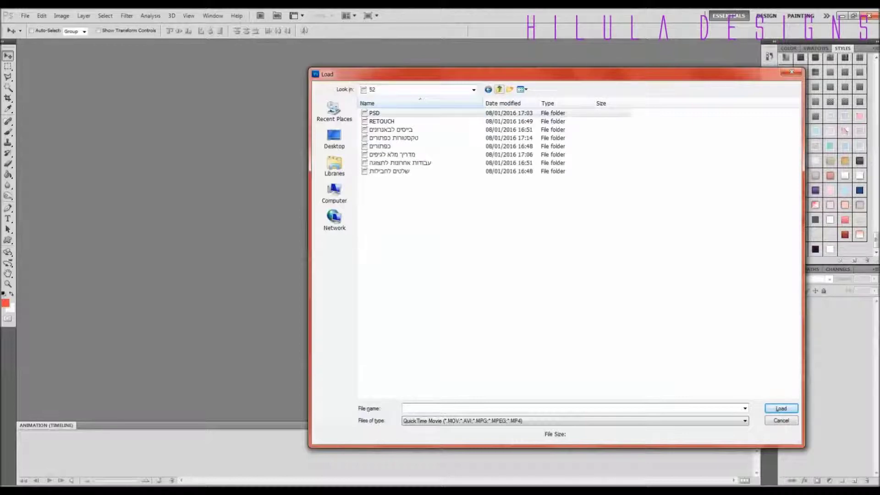
pyautogui.click(334, 138)
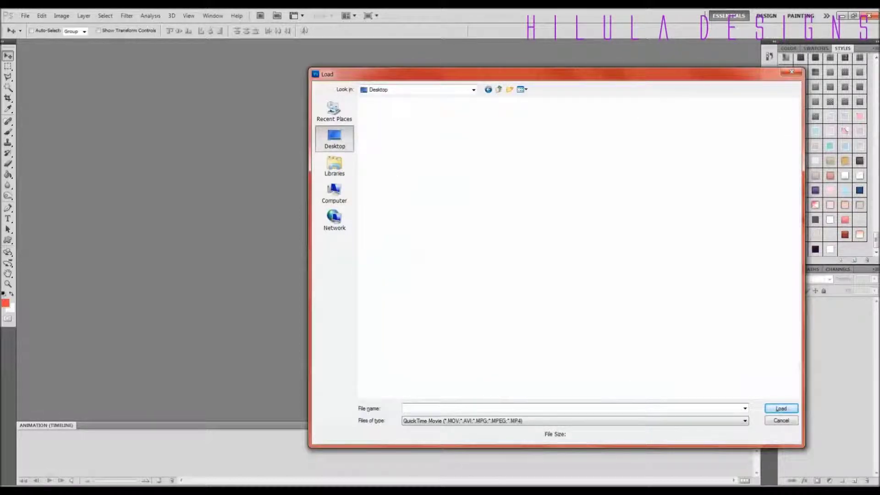
pyautogui.scroll(-3, 546, 294)
pyautogui.doubleClick(546, 352)
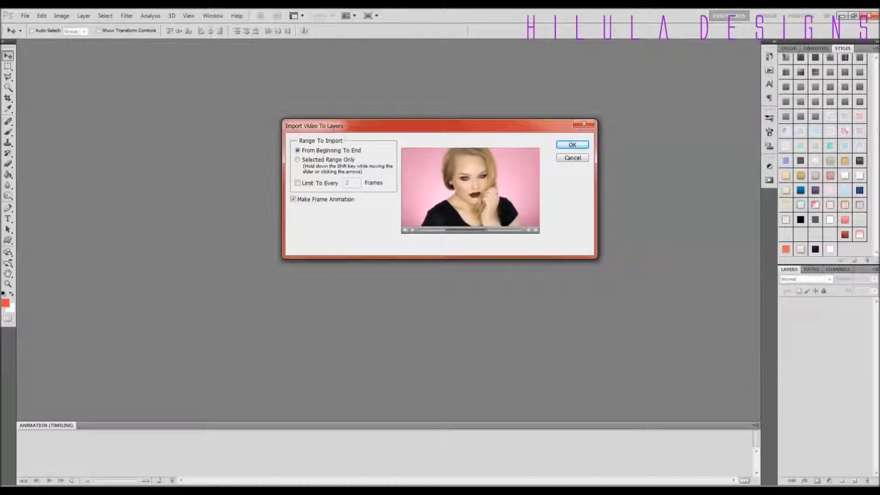
pyautogui.press('Return')
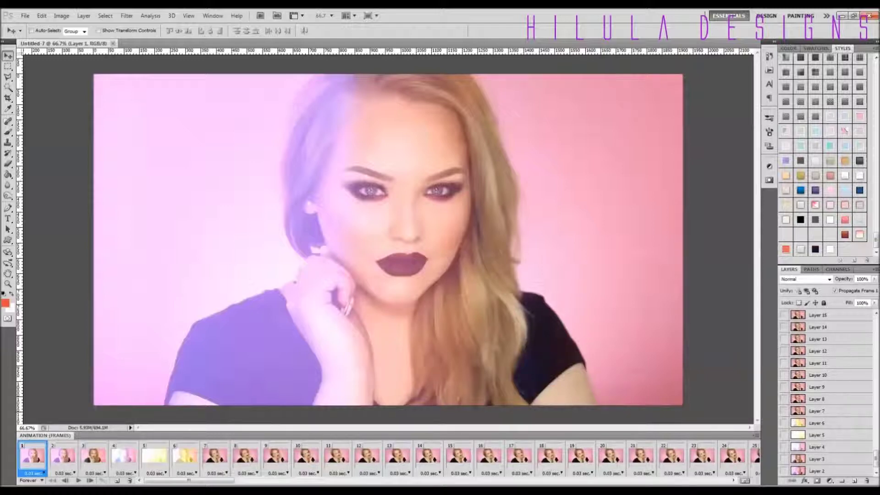
# - Resize the image to a width of 400 pixels
pyautogui.hotkey('ctrl', 'alt', 'i')
pyautogui.write('400')
pyautogui.press('Return')
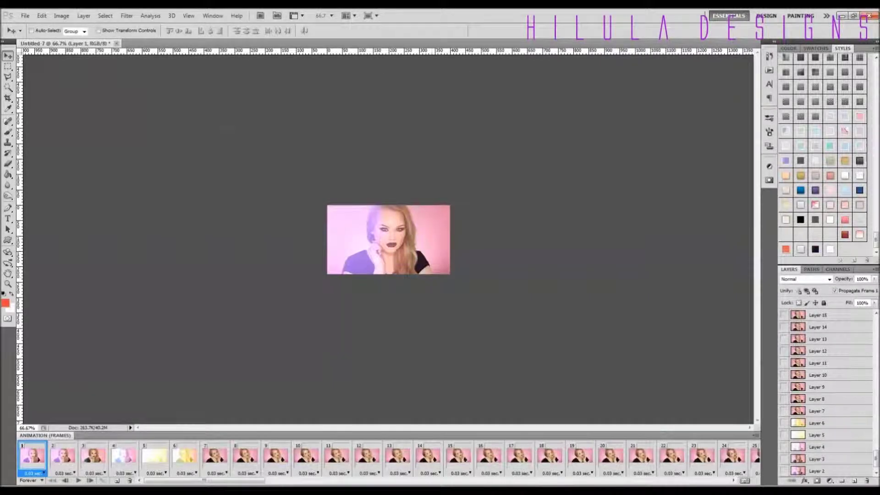
pyautogui.doubleClick(8, 284)
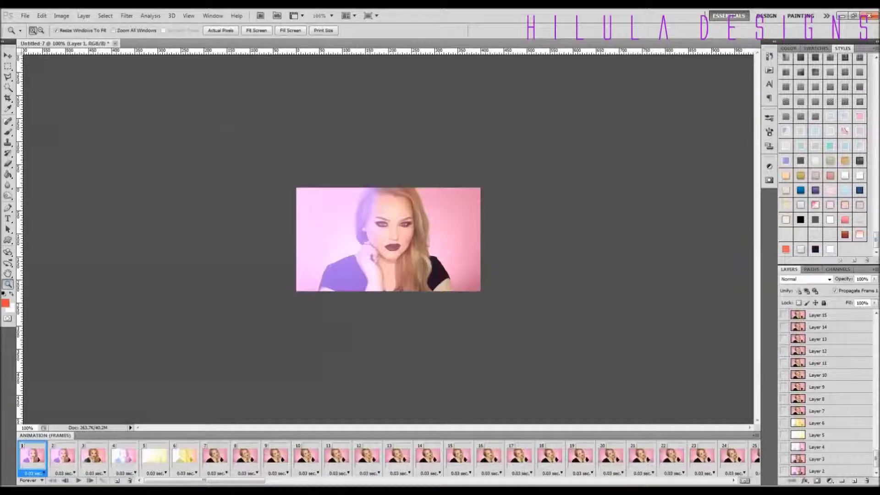
# - Delete Layers 1 to 6 together with the six emptied frames at the start of the animation
pyautogui.scroll(-1, 826, 393)
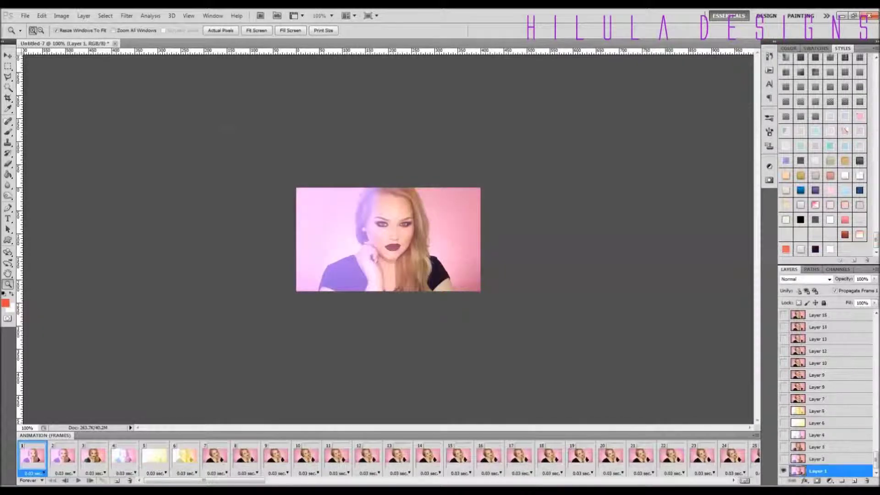
pyautogui.click(818, 411)
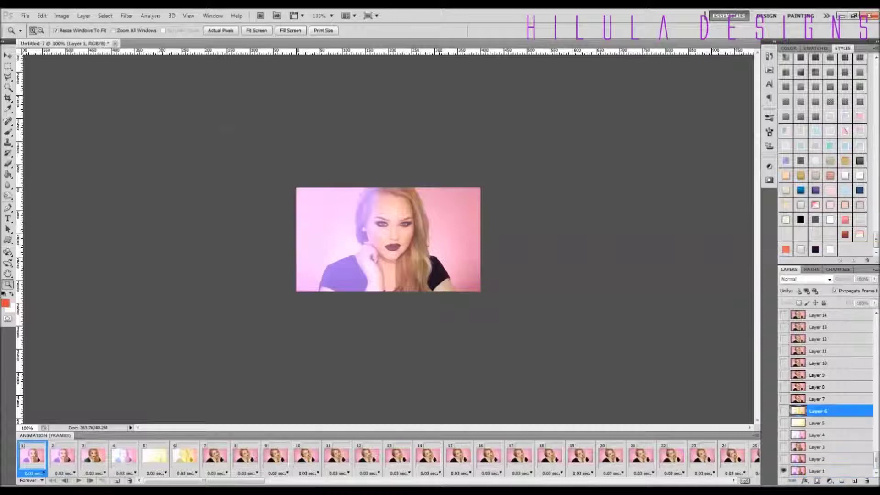
pyautogui.keyDown('shift'); pyautogui.click(818, 471); pyautogui.keyUp('shift')
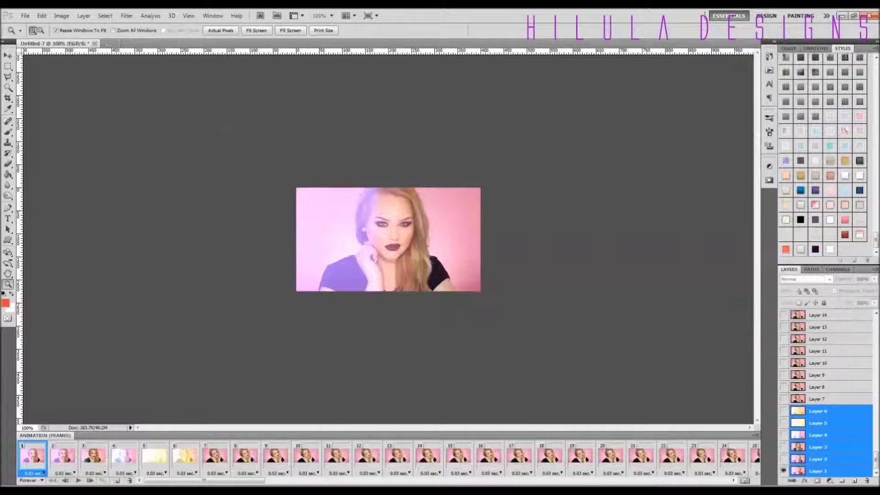
pyautogui.press('Delete')
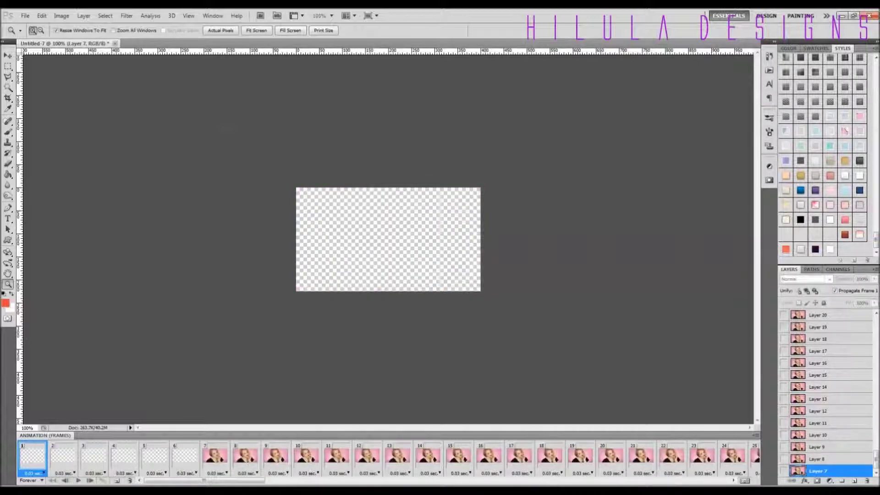
pyautogui.keyDown('shift'); pyautogui.click(185, 456); pyautogui.keyUp('shift')
pyautogui.click(129, 481)
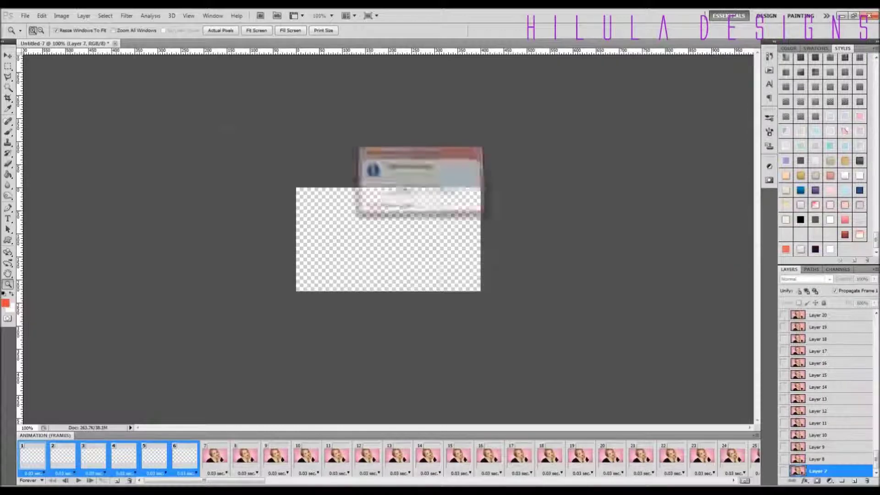
pyautogui.press('Return')
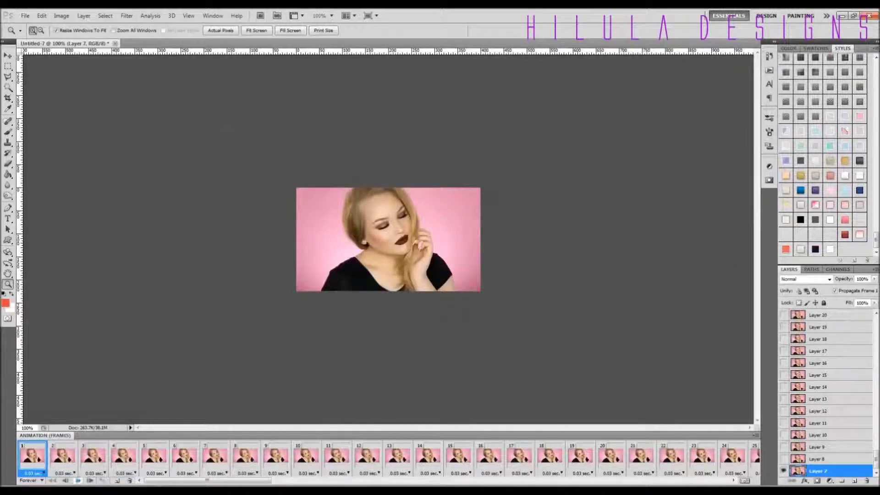
# - Play the animation through to its end, and delete the layers above Layer 103 together with the emptied frames 98 to 111
pyautogui.click(78, 481)
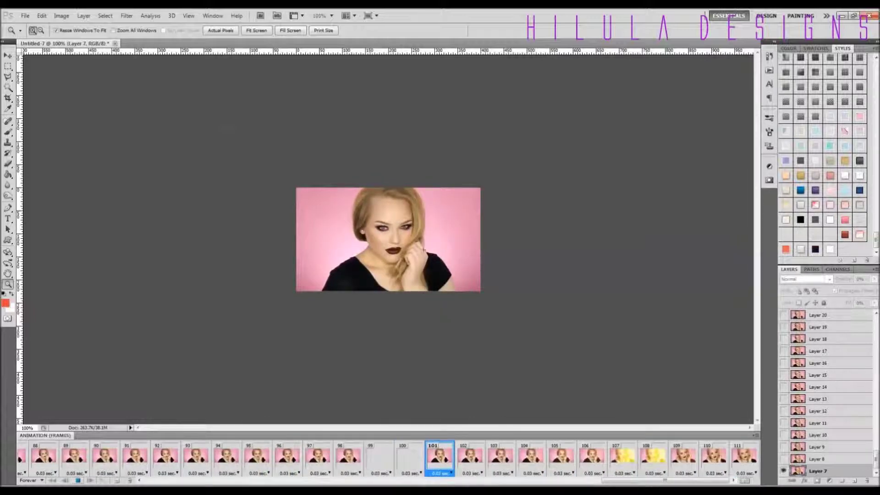
pyautogui.press('space')
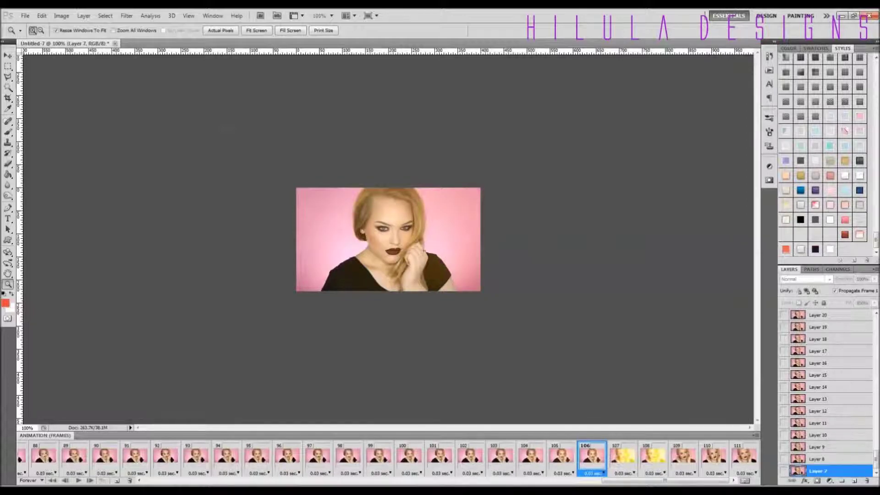
pyautogui.moveTo(876, 459); pyautogui.dragTo(876, 326)
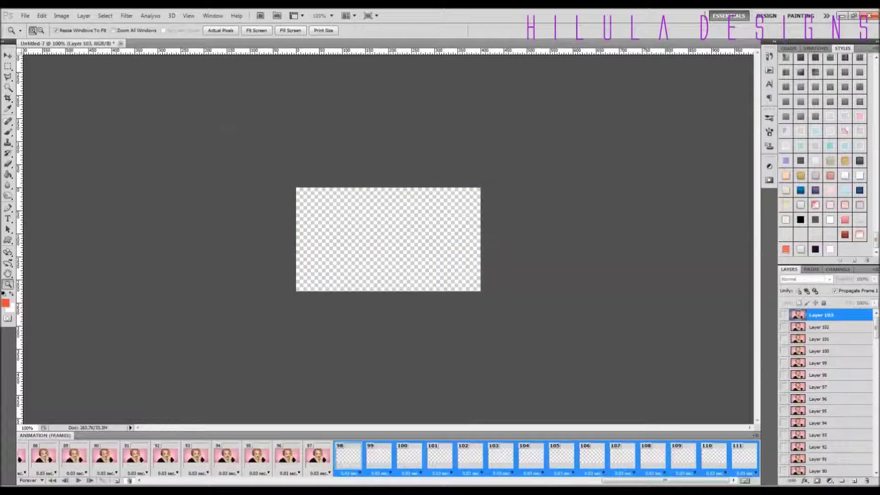
pyautogui.click(129, 481)
pyautogui.press('Return')
# - Select Layer 7 as the first layer to remove and look through the animation from frame 1 for a new starting frame
pyautogui.moveTo(658, 480); pyautogui.dragTo(217, 481)
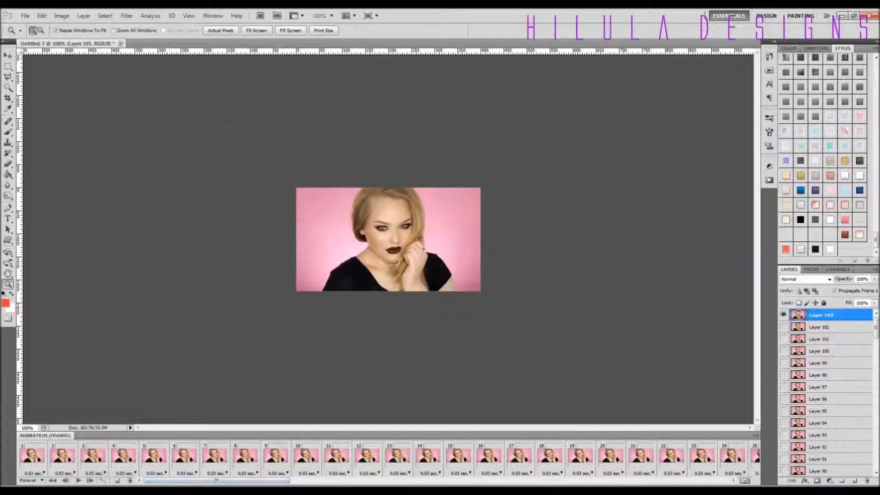
pyautogui.scroll(-2, 825, 390)
pyautogui.moveTo(875, 338); pyautogui.dragTo(875, 458)
pyautogui.click(825, 471)
pyautogui.scroll(2, 825, 390)
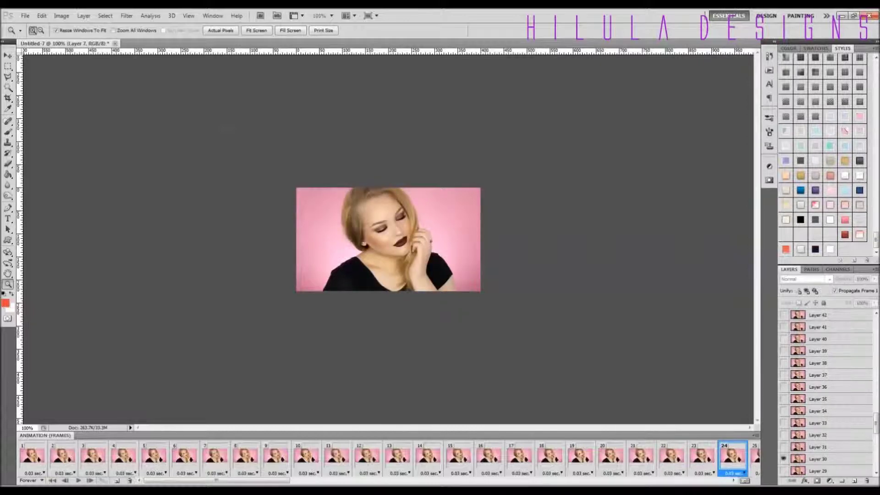
pyautogui.click(32, 456)
pyautogui.moveTo(216, 480); pyautogui.dragTo(262, 480)
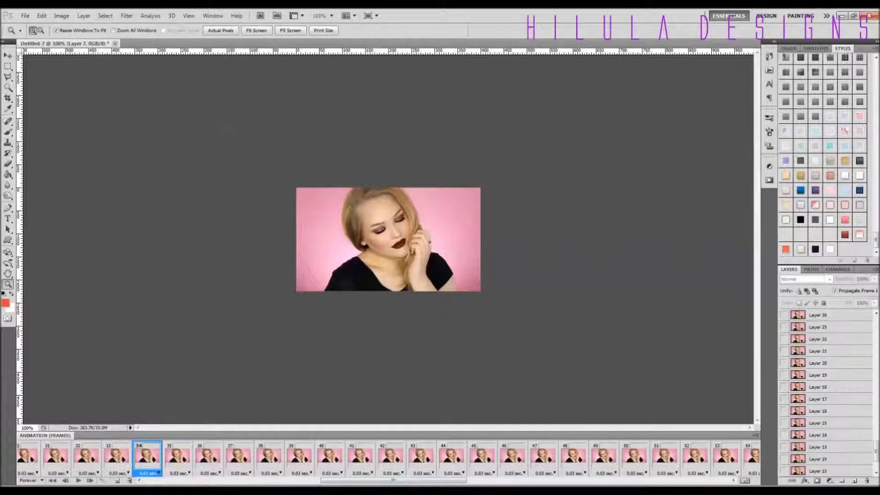
pyautogui.scroll(-3, 826, 393)
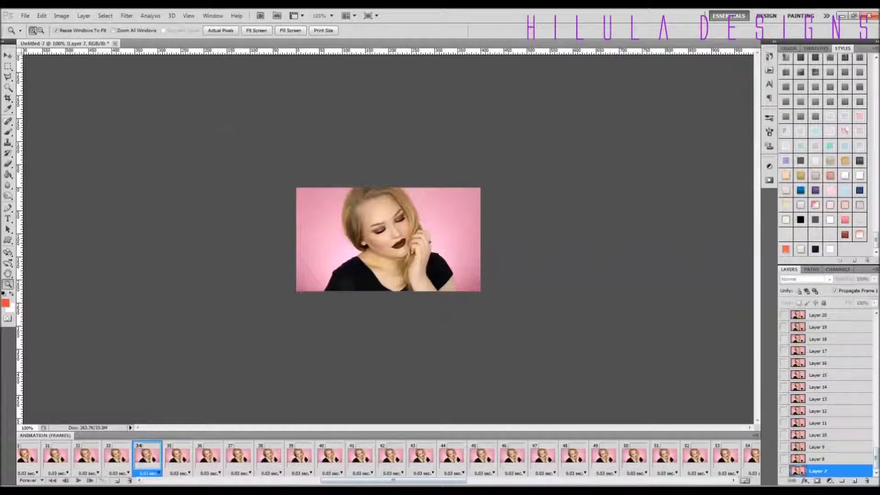
pyautogui.moveTo(393, 480); pyautogui.dragTo(398, 480)
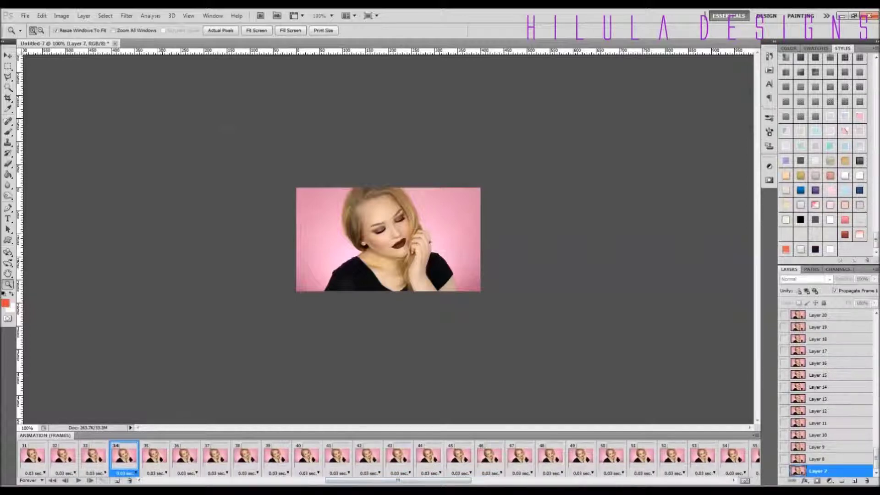
# - Compare frames 49 to 51 as starting points, and delete Layers 7 to 55
pyautogui.click(580, 456)
pyautogui.click(611, 456)
pyautogui.click(641, 456)
pyautogui.click(611, 456)
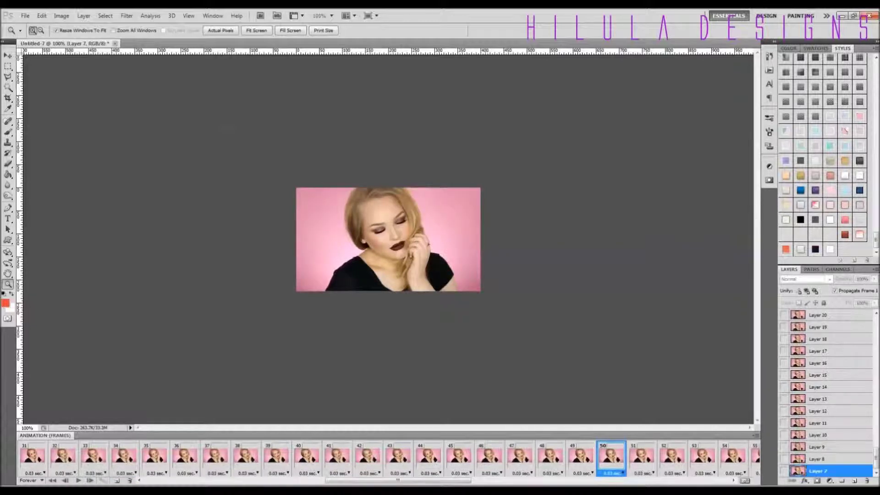
pyautogui.click(581, 456)
pyautogui.scroll(4, 825, 394)
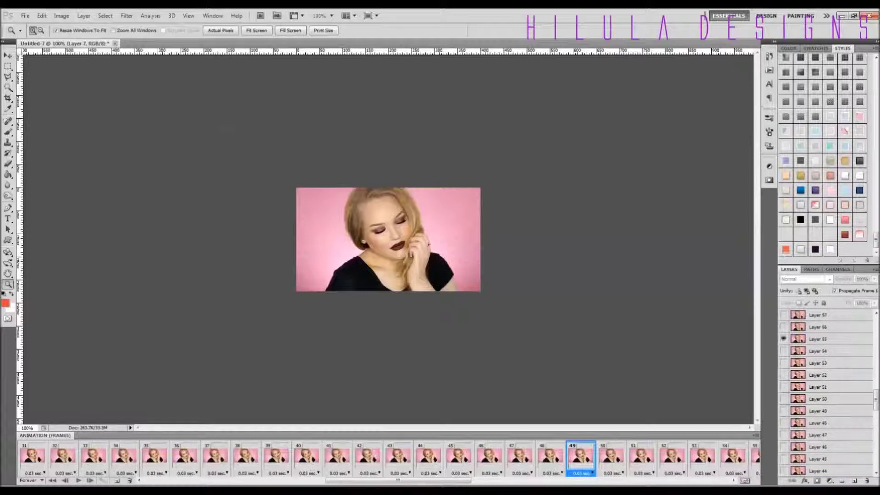
pyautogui.keyDown('shift'); pyautogui.click(818, 339); pyautogui.keyUp('shift')
pyautogui.press('Delete')
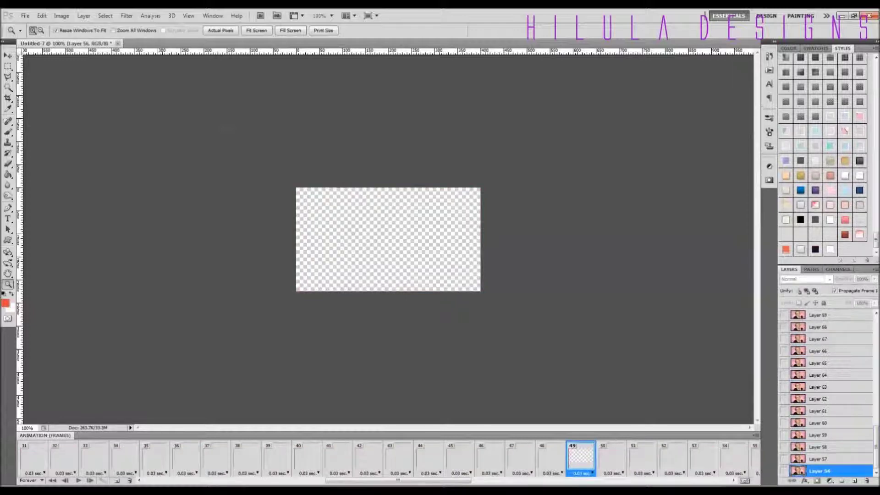
# - Delete the emptied frames 1 to 49 from the start of the animation
pyautogui.moveTo(398, 481); pyautogui.dragTo(211, 481)
pyautogui.keyDown('shift'); pyautogui.click(33, 457); pyautogui.keyUp('shift')
pyautogui.click(130, 481)
pyautogui.click(401, 204)
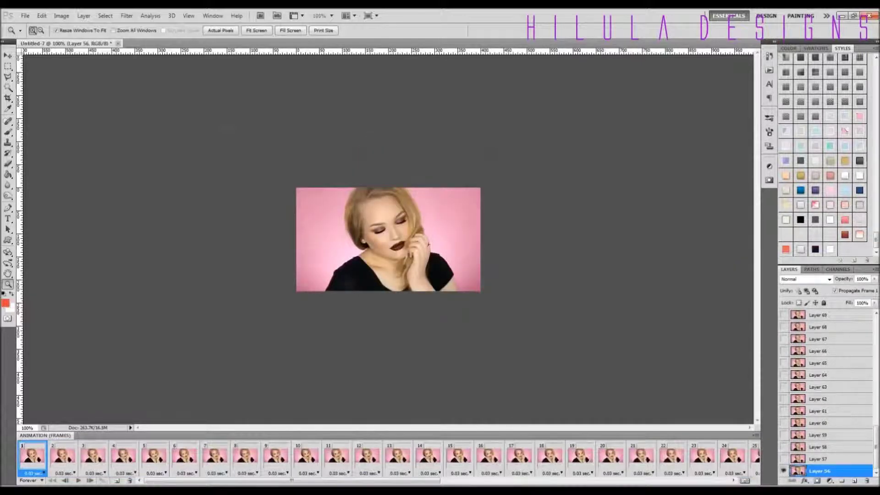
# - Play the animation to check its speed, and set the delay of all 48 frames to 0.06 seconds
pyautogui.click(78, 480)
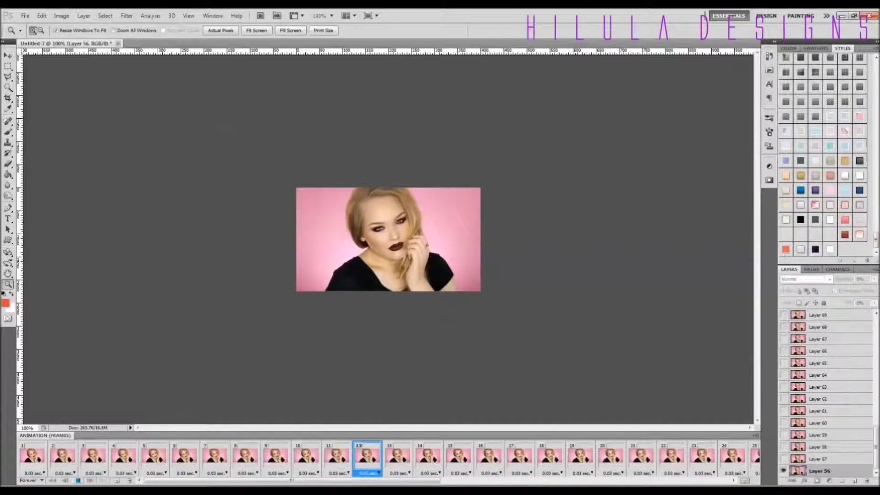
pyautogui.click(35, 473)
pyautogui.click(293, 480)
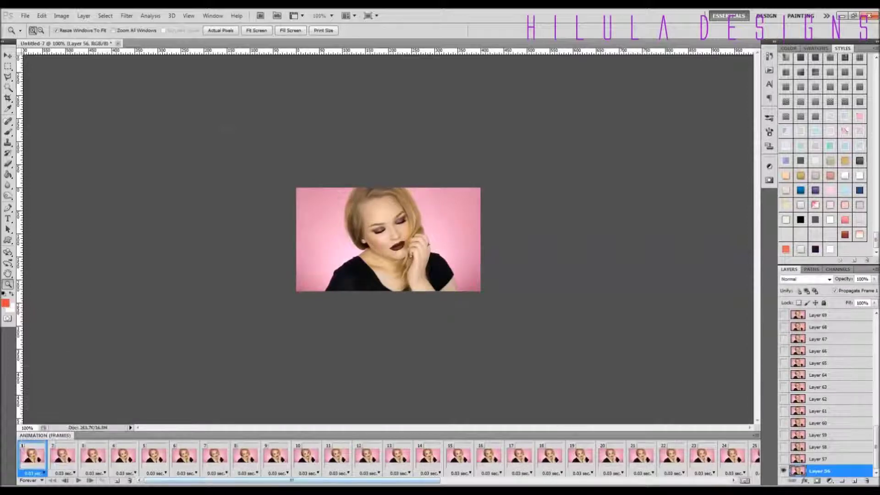
pyautogui.moveTo(294, 480); pyautogui.dragTo(582, 480)
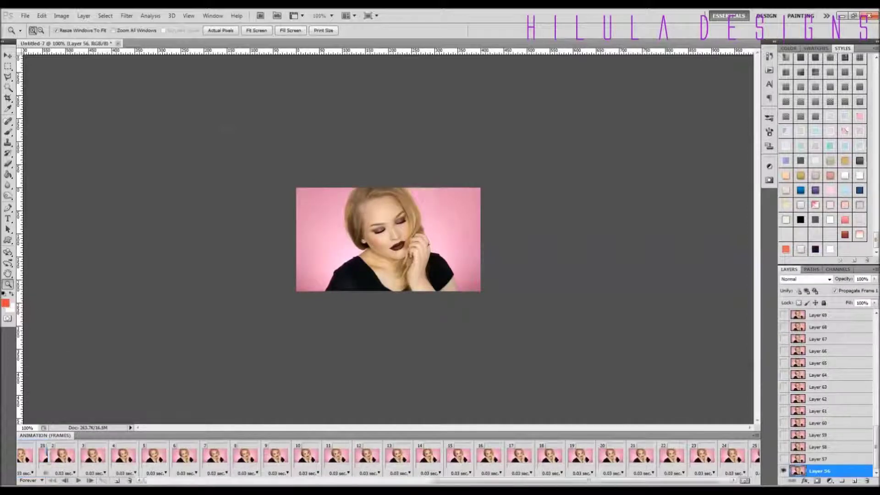
pyautogui.keyDown('shift'); pyautogui.click(745, 457); pyautogui.keyUp('shift')
pyautogui.click(747, 473)
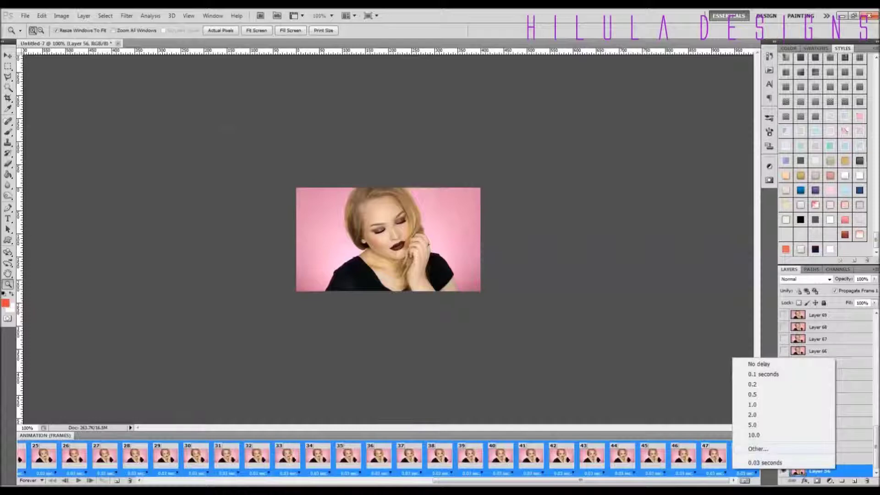
pyautogui.click(755, 449)
pyautogui.write('0.06')
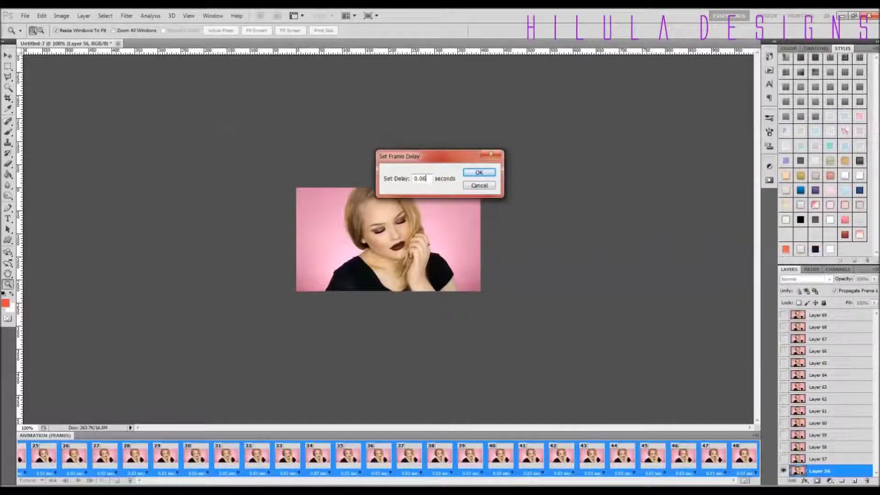
pyautogui.press('Return')
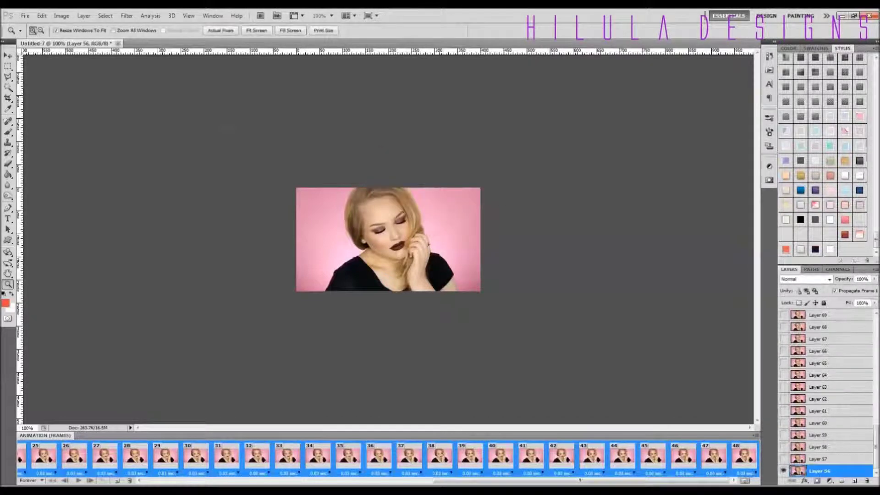
# - Switch the animation to timeline mode and convert all layers into a single smart object for smart filters
pyautogui.scroll(10, 825, 394)
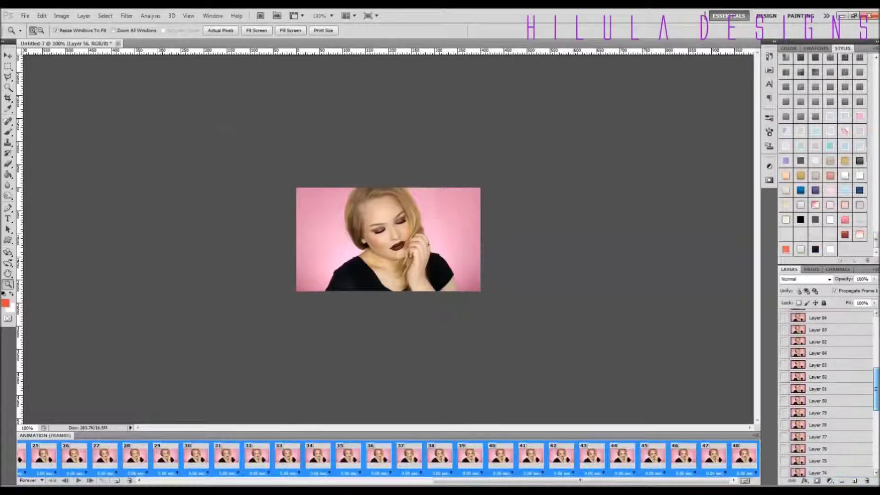
pyautogui.hotkey('ctrl', 'alt', 'a')
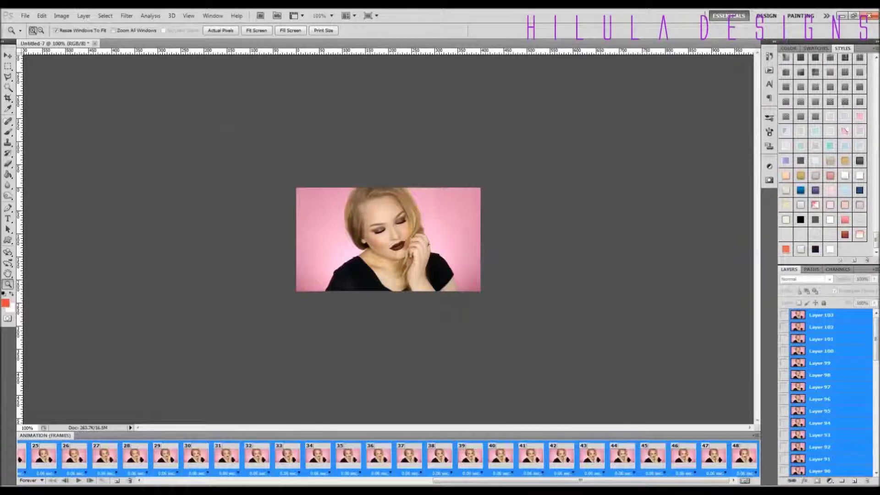
pyautogui.click(745, 481)
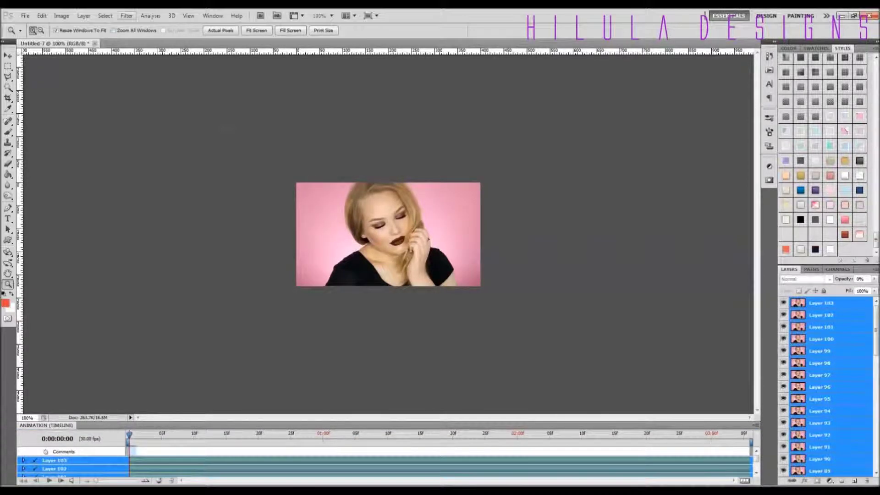
pyautogui.click(127, 16)
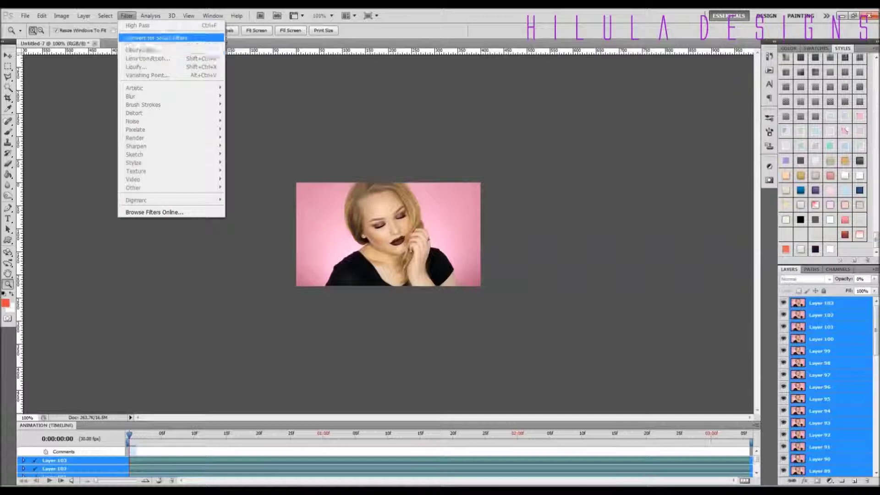
pyautogui.click(151, 35)
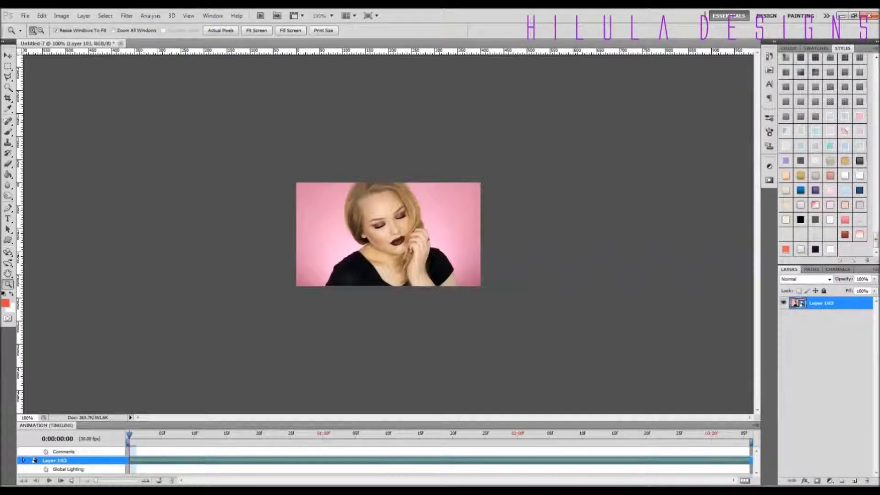
# - Duplicate the smart object layer and apply the High Pass filter to the copy
pyautogui.click(127, 16)
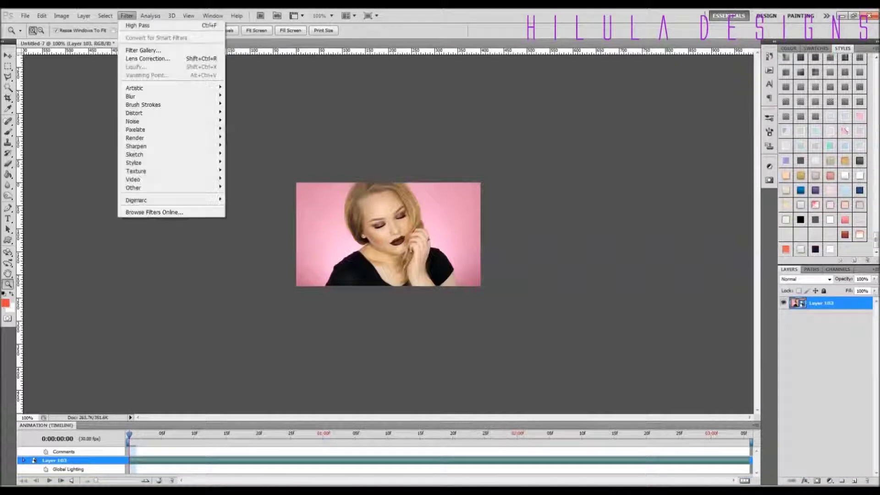
pyautogui.click(138, 25)
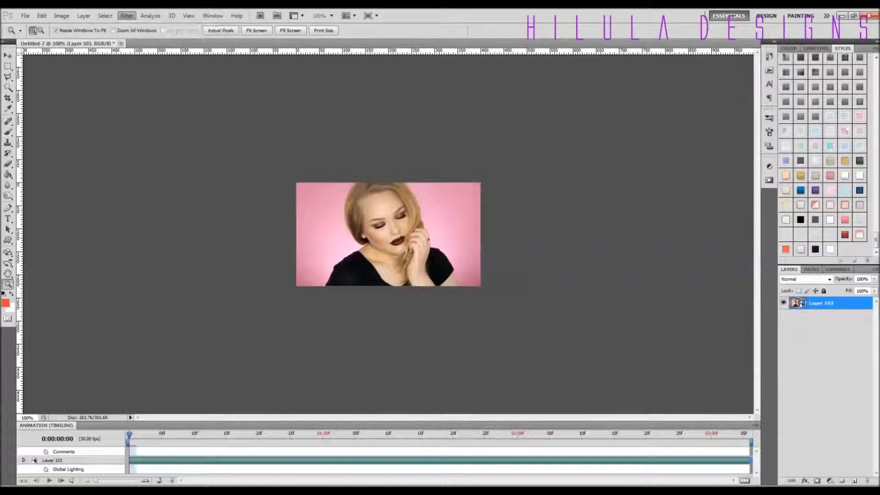
pyautogui.hotkey('ctrl', 'j')
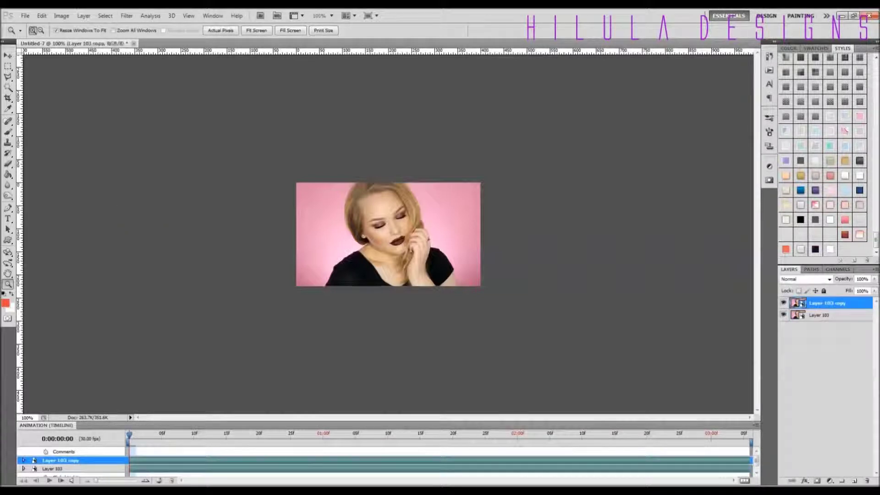
pyautogui.click(126, 16)
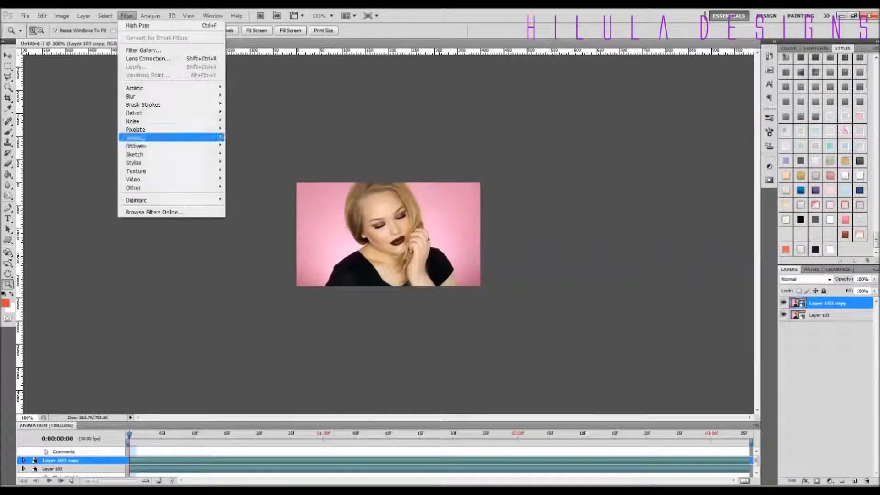
pyautogui.moveTo(156, 188)
pyautogui.click(245, 195)
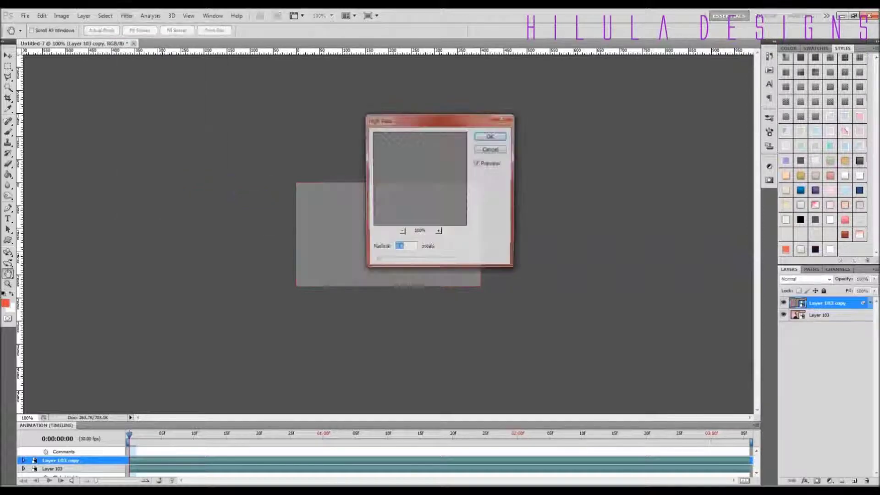
pyautogui.click(494, 135)
# - Set the High Pass layer's blend mode to Overlay and play the timeline to check the sharpening
pyautogui.click(805, 279)
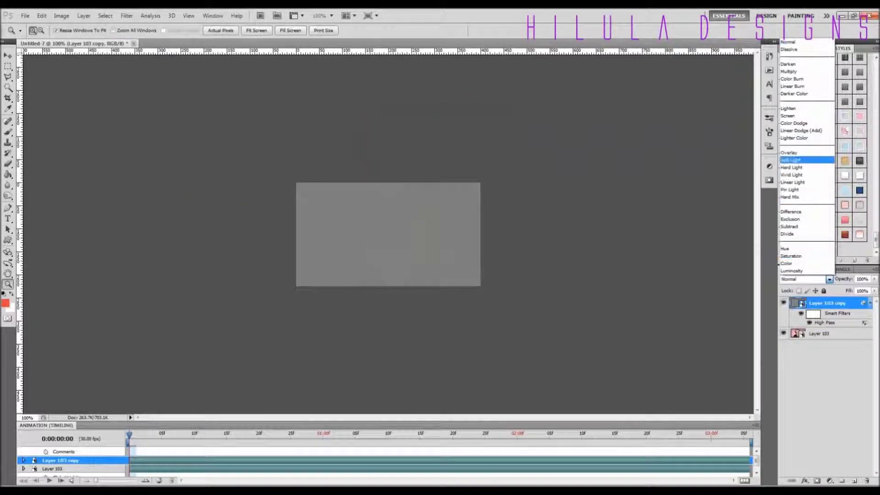
pyautogui.click(789, 152)
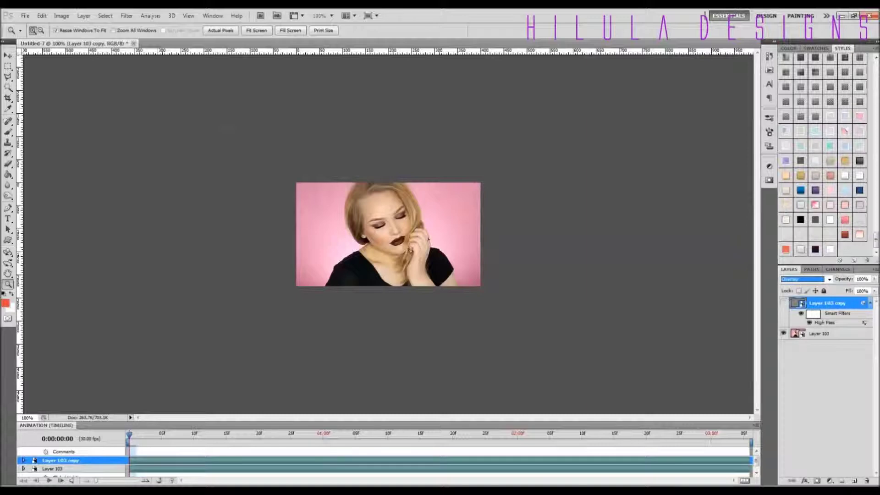
pyautogui.click(783, 302)
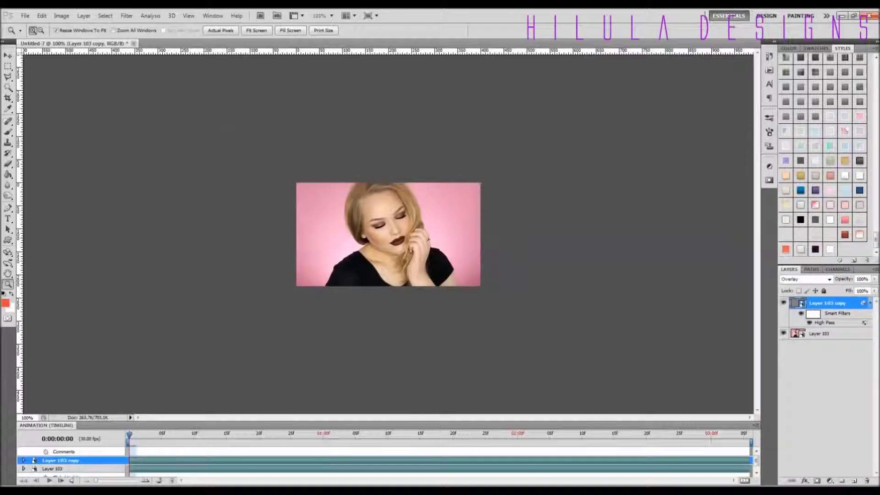
pyautogui.press('space')
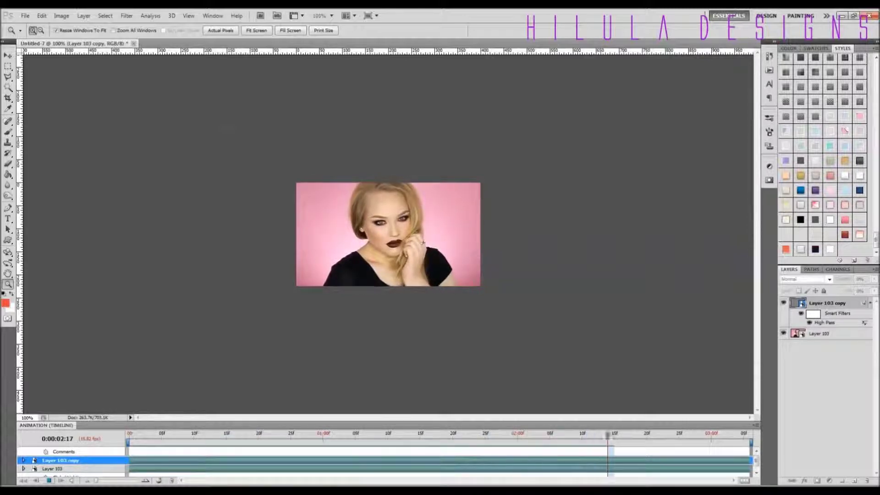
# - Add the text "NikkieTutorials" along the bottom of the image in Orator Std Medium at 37.76 pt
pyautogui.press('t')
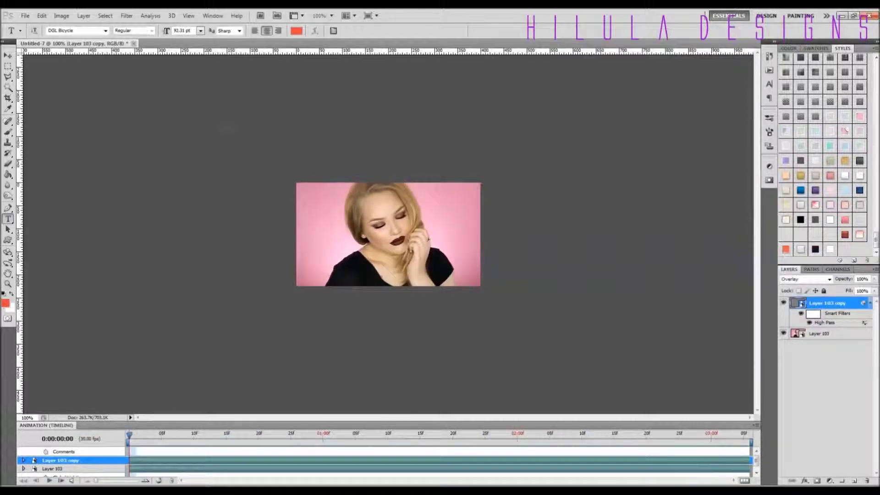
pyautogui.click(381, 276)
pyautogui.write('ןל')
pyautogui.press('BackSpace')
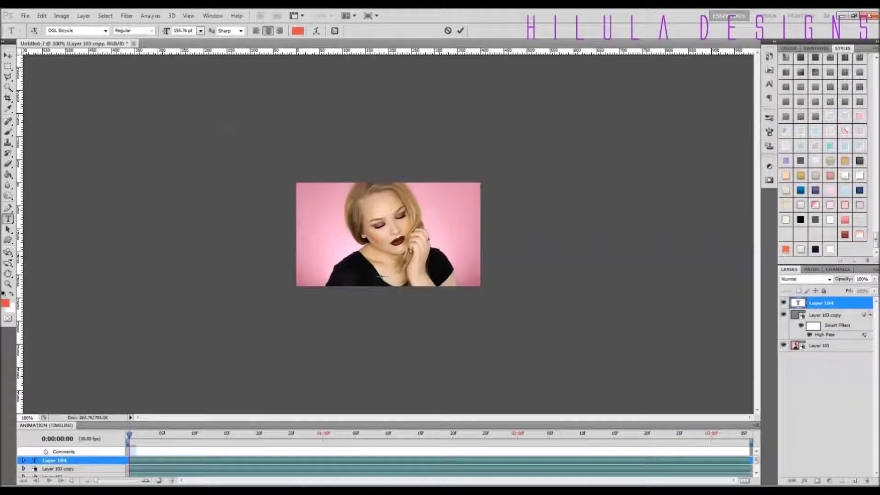
pyautogui.hotkey('ctrl', 'a')
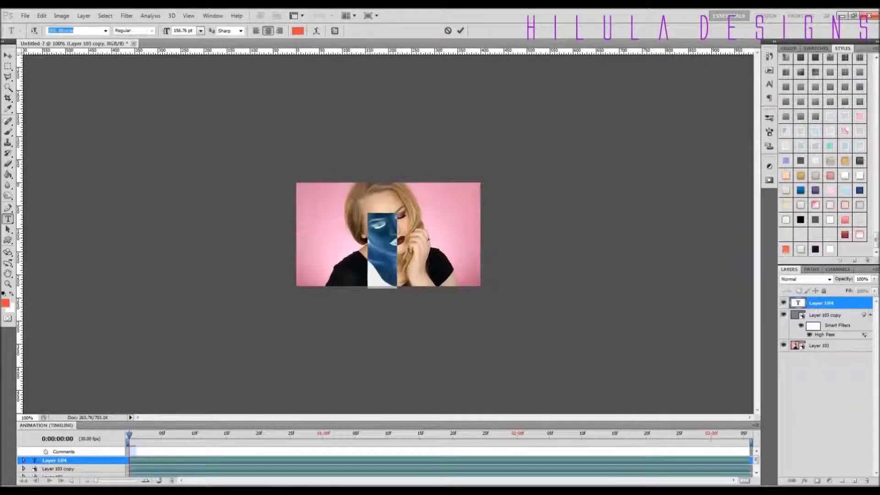
pyautogui.write('Orator Std')
pyautogui.press('Return')
pyautogui.moveTo(166, 31); pyautogui.dragTo(112, 30)
pyautogui.click(69, 31)
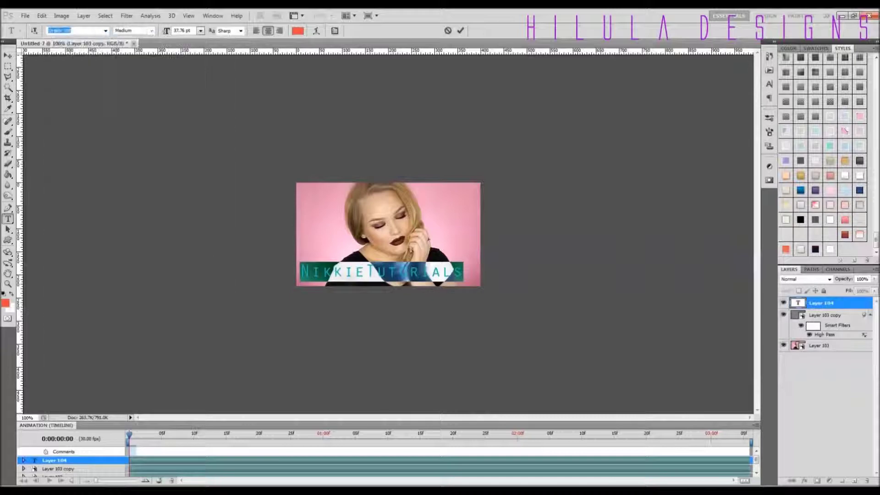
pyautogui.click(105, 31)
pyautogui.click(87, 47)
pyautogui.hotkey('ctrl', 'z')
# - Change the color of the "NikkieTutorials" text to white
pyautogui.click(7, 55)
pyautogui.click(8, 218)
pyautogui.doubleClick(381, 272)
pyautogui.click(297, 31)
pyautogui.press('Return')
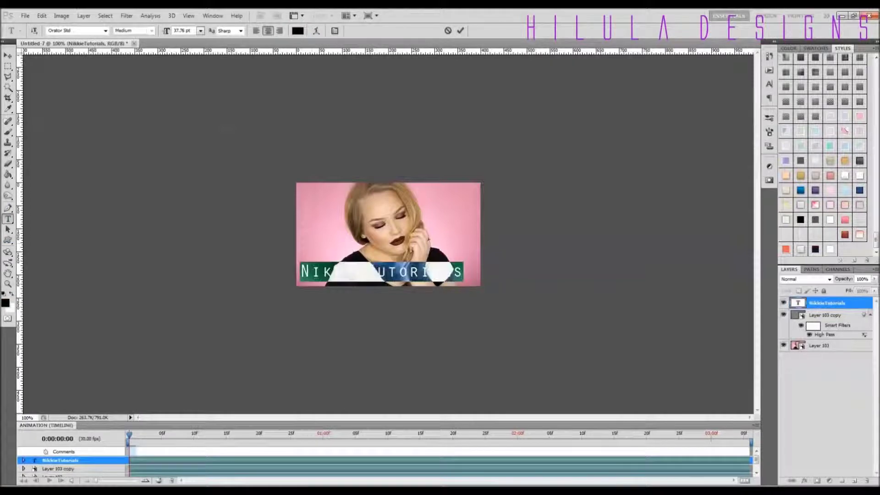
pyautogui.click(11, 294)
# - Reduce the size of the "NikkieTutorials" text and move it into the bottom-left corner of the image
pyautogui.click(8, 56)
pyautogui.moveTo(381, 273); pyautogui.dragTo(387, 275)
pyautogui.click(8, 218)
pyautogui.moveTo(166, 30)
pyautogui.mouseDown()
pyautogui.moveTo(154, 31)
pyautogui.moveTo(169, 31)
pyautogui.mouseUp()
pyautogui.click(385, 278)
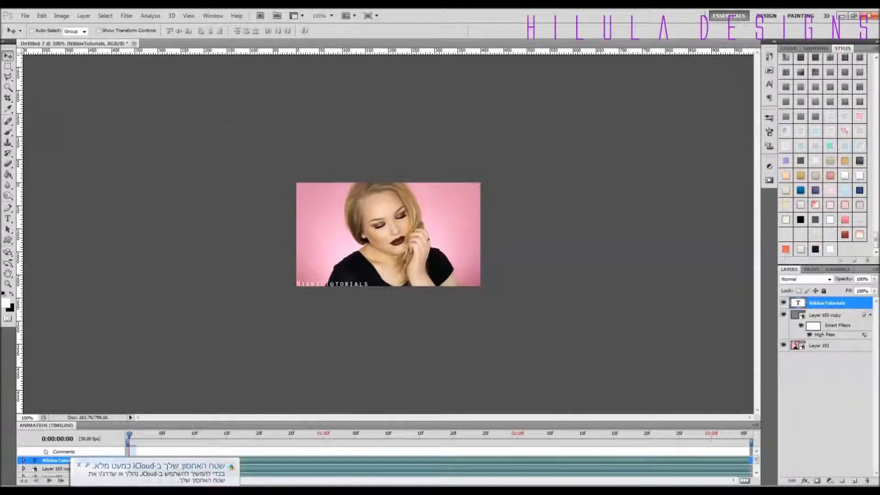
# - Nudge the "NikkieTutorials" text slightly inward from the corner, set its blend mode to Soft Light and play the animation to check it
pyautogui.moveTo(332, 284); pyautogui.dragTo(336, 279)
pyautogui.click(805, 279)
pyautogui.click(803, 330)
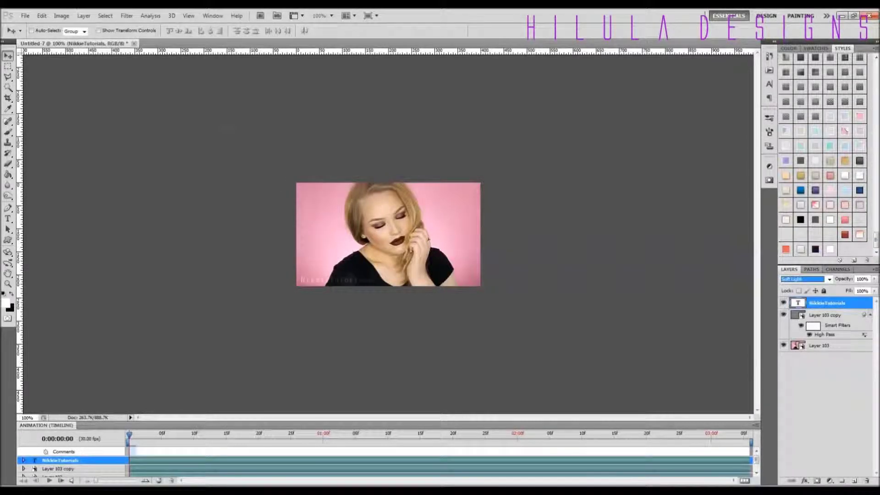
pyautogui.press('space')
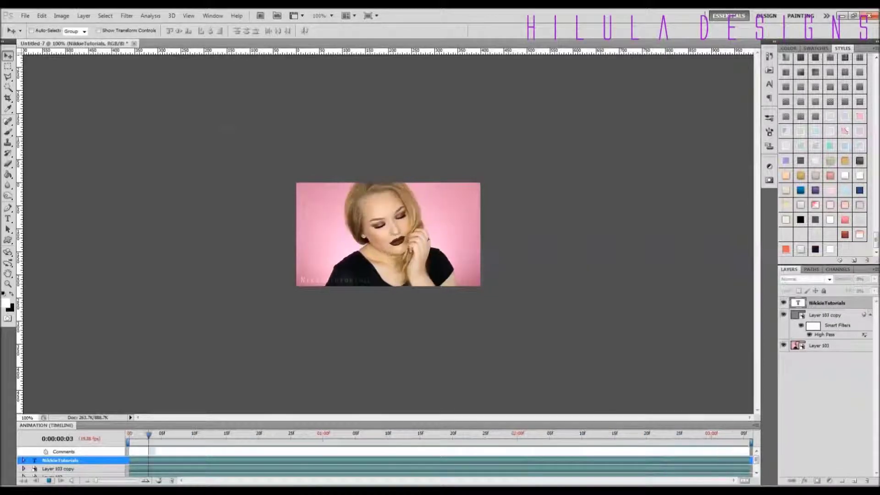
pyautogui.press('space')
pyautogui.press('Home')
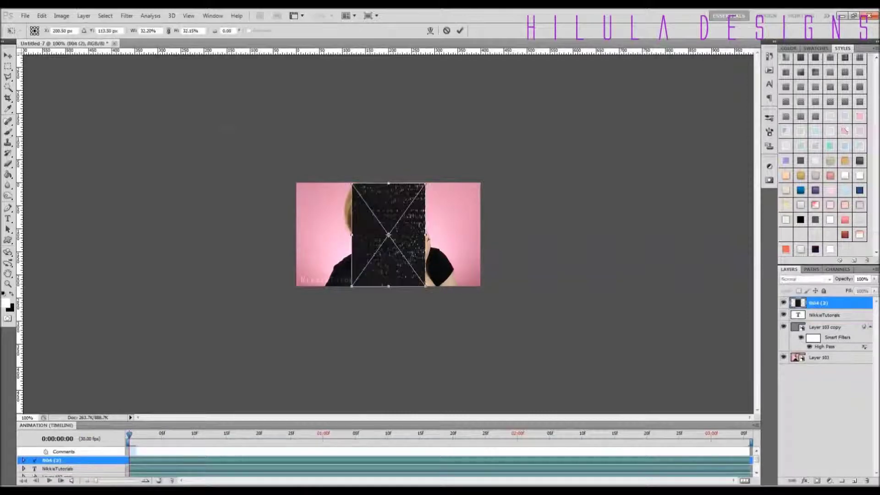
# - Rotate the placed 004 (2) texture by 90 degrees, align it with the canvas's upper-left corner and enlarge it to cover the image
pyautogui.moveTo(431, 293); pyautogui.dragTo(442, 186)
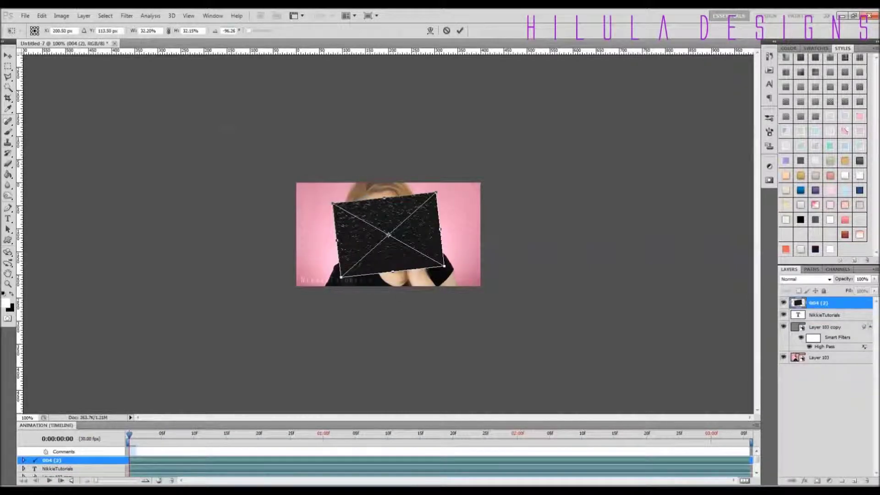
pyautogui.write('-90')
pyautogui.press('Return')
pyautogui.moveTo(378, 225); pyautogui.dragTo(337, 209)
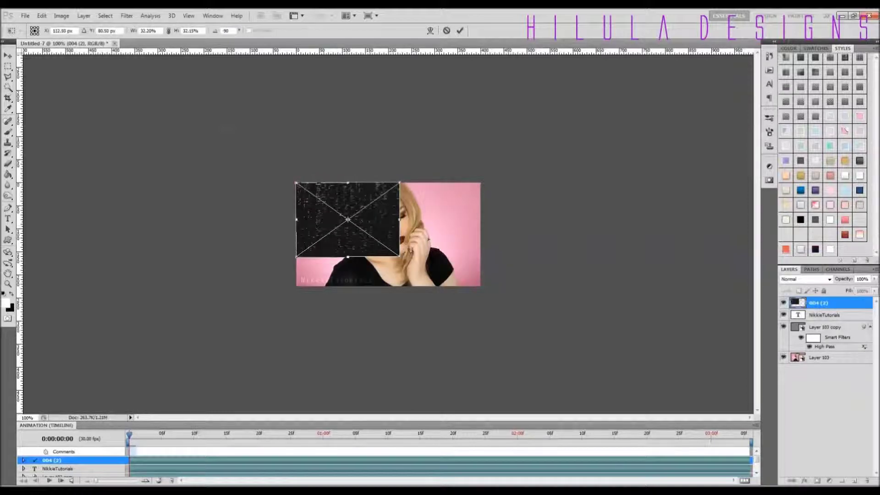
pyautogui.moveTo(399, 256); pyautogui.dragTo(479, 329)
pyautogui.press('Return')
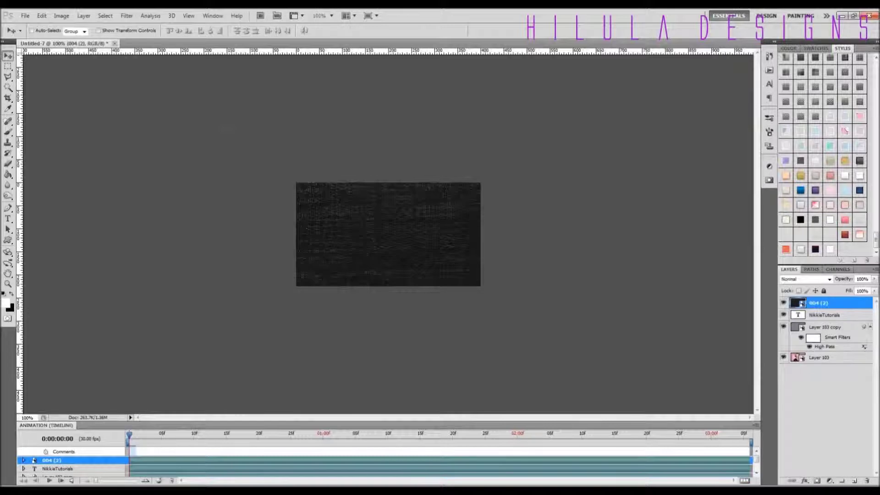
# - Set the blend mode of the 004 (2) texture layer to Color Dodge
pyautogui.click(828, 279)
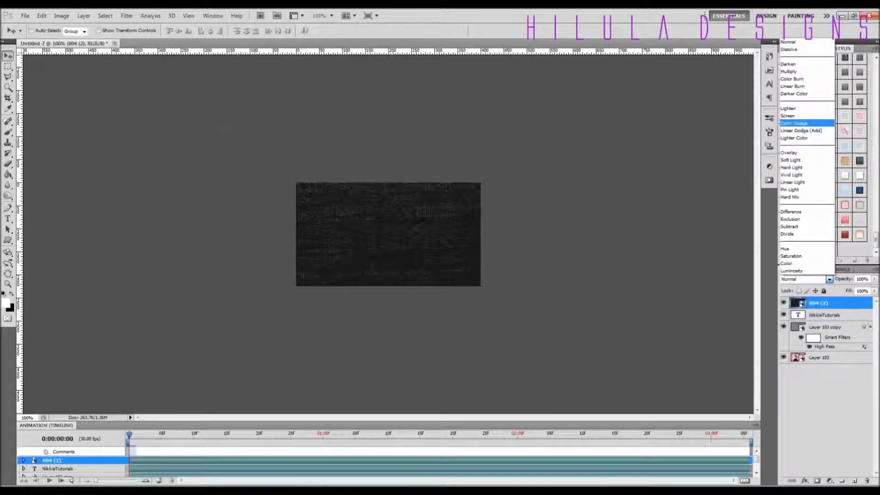
pyautogui.click(802, 124)
pyautogui.press('Up')
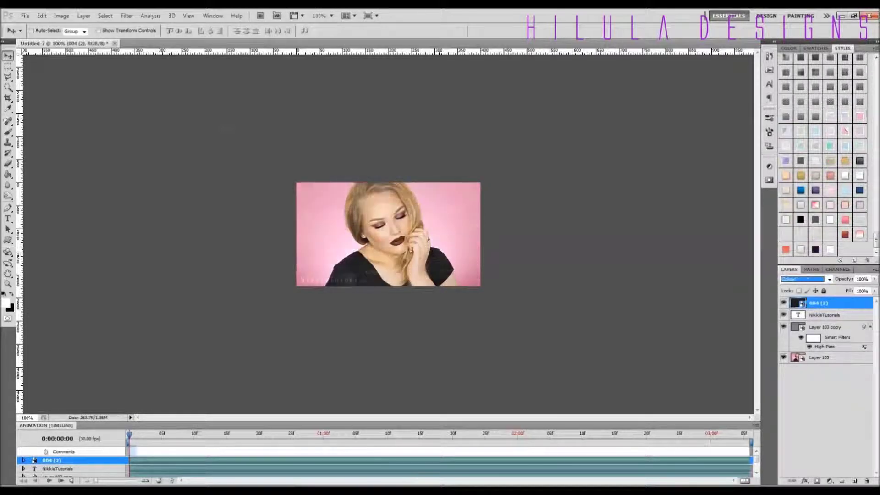
pyautogui.press('Down')
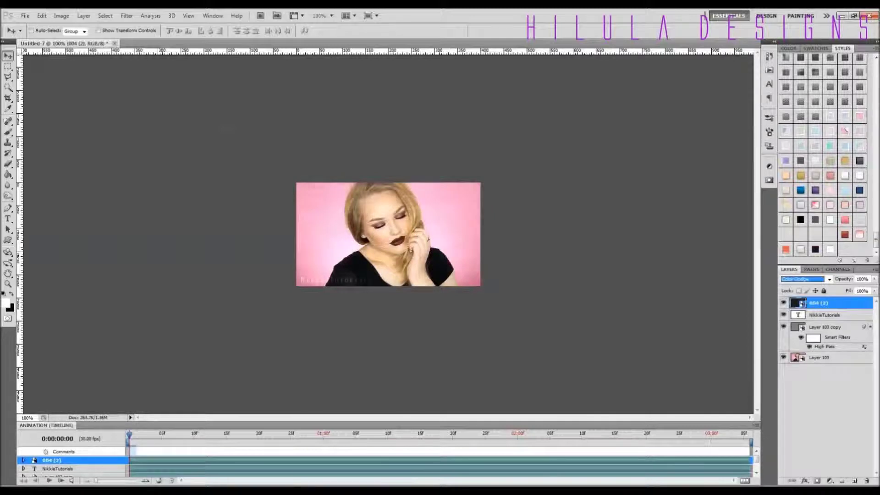
# - Rasterize the 004 (2) texture layer for erasing and reduce the Eraser brush size to 59 px
pyautogui.press('z')
pyautogui.click(388, 234)
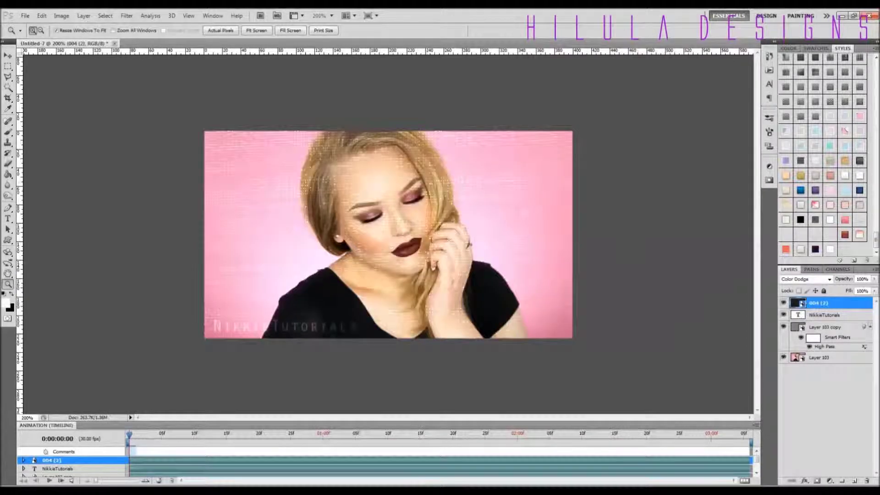
pyautogui.hotkey('ctrl', '+')
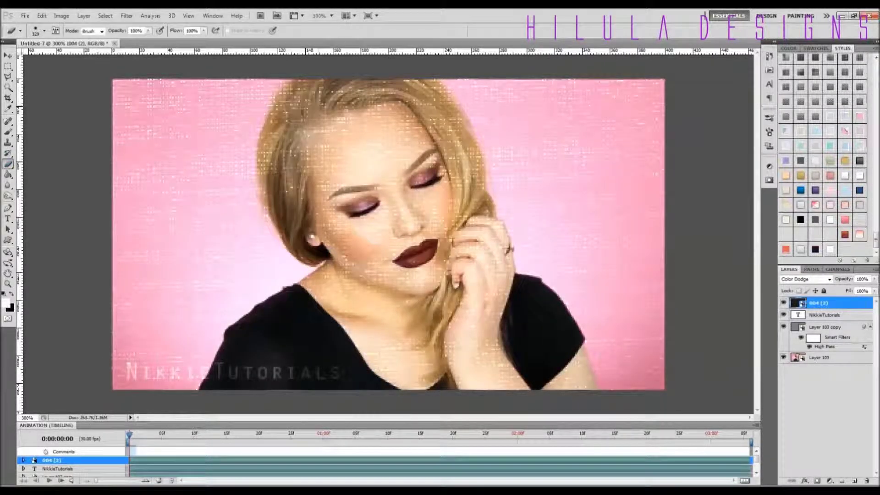
pyautogui.click(388, 234)
pyautogui.press('Return')
pyautogui.rightClick(388, 207)
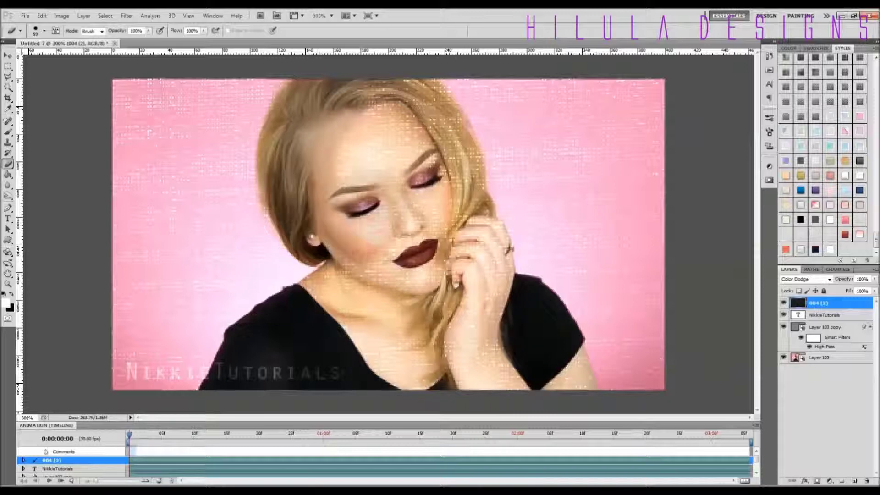
# - Try erasing the 004 (2) texture over the woman's face, hair, neck, hand and arms
pyautogui.moveTo(395, 145)
pyautogui.mouseDown()
pyautogui.moveTo(428, 99)
pyautogui.moveTo(455, 204)
pyautogui.mouseUp()
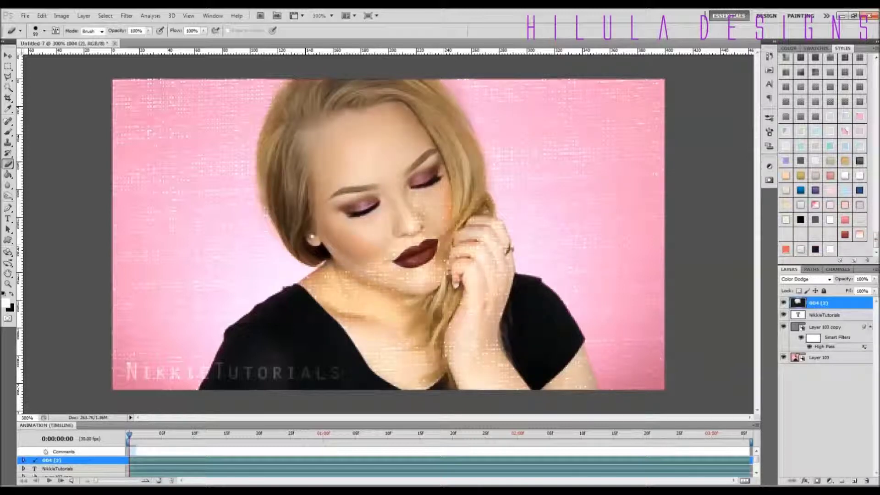
pyautogui.hotkey('ctrl', 'z')
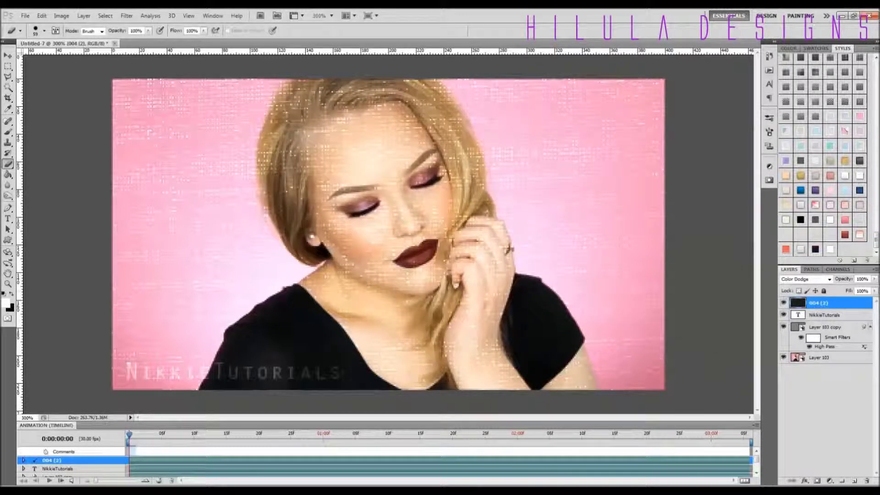
pyautogui.click(574, 376)
pyautogui.moveTo(515, 321)
pyautogui.mouseDown()
pyautogui.moveTo(486, 348)
pyautogui.moveTo(389, 352)
pyautogui.mouseUp()
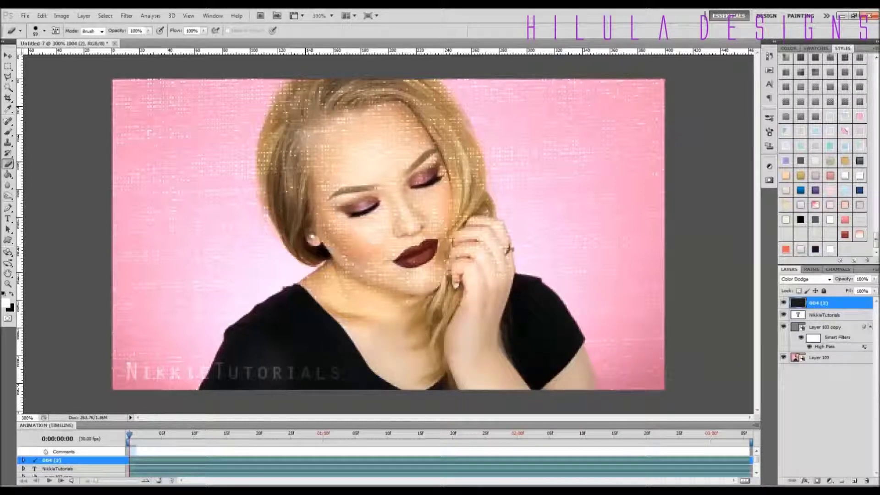
pyautogui.moveTo(334, 321)
pyautogui.mouseDown()
pyautogui.moveTo(399, 277)
pyautogui.moveTo(476, 274)
pyautogui.moveTo(442, 187)
pyautogui.mouseUp()
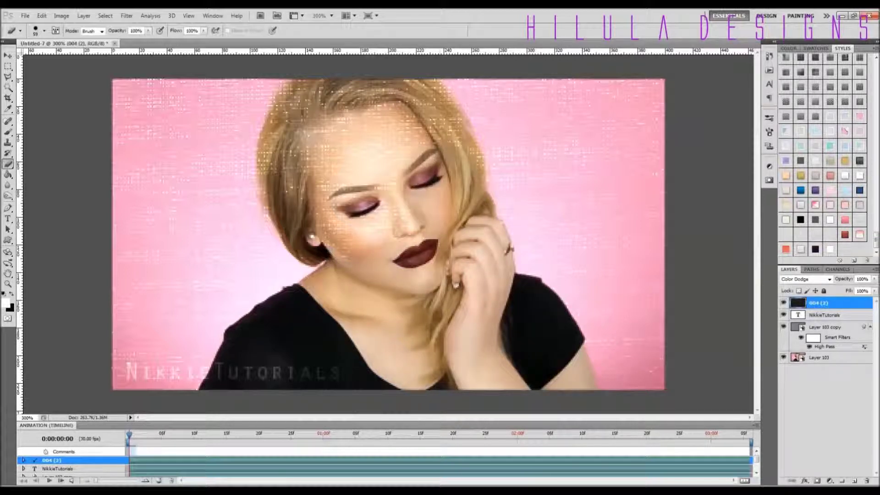
pyautogui.moveTo(440, 156)
pyautogui.mouseDown()
pyautogui.moveTo(468, 133)
pyautogui.moveTo(376, 96)
pyautogui.moveTo(321, 97)
pyautogui.moveTo(298, 151)
pyautogui.moveTo(330, 229)
pyautogui.moveTo(371, 231)
pyautogui.moveTo(399, 146)
pyautogui.mouseUp()
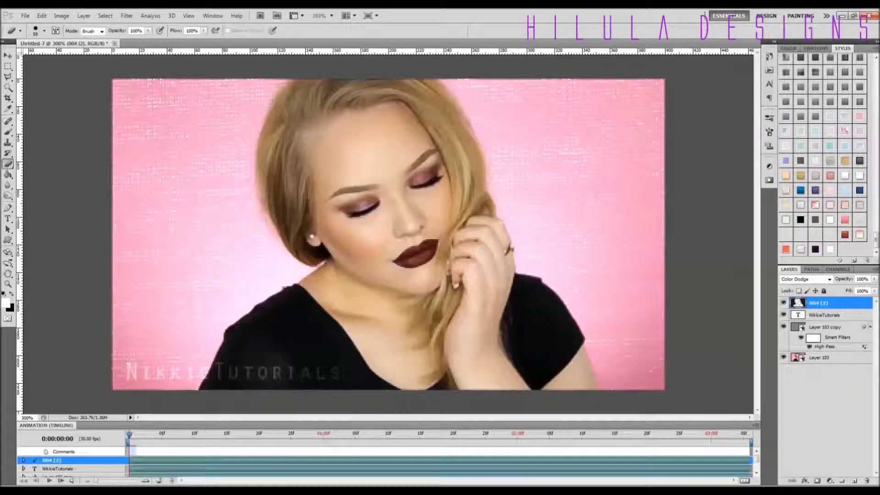
# - Play the animation at 100% to check the erased texture, return to the first frame and undo the erasing
pyautogui.doubleClick(8, 284)
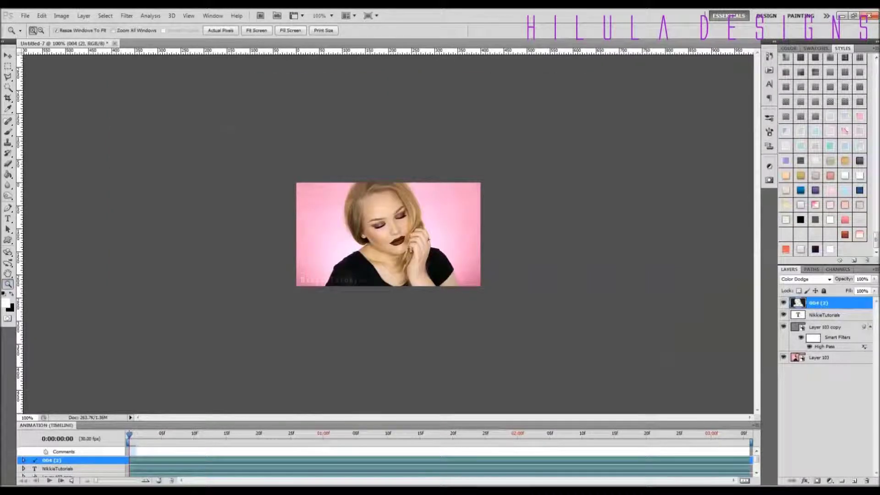
pyautogui.press('space')
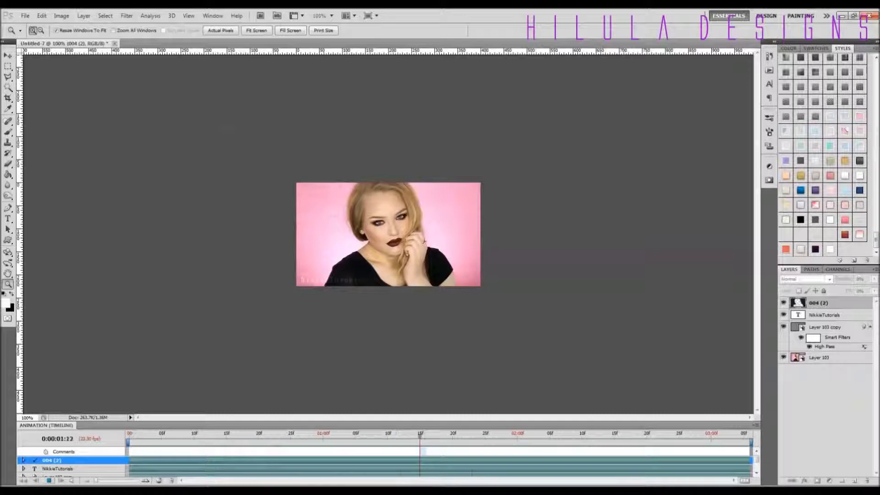
pyautogui.press('space')
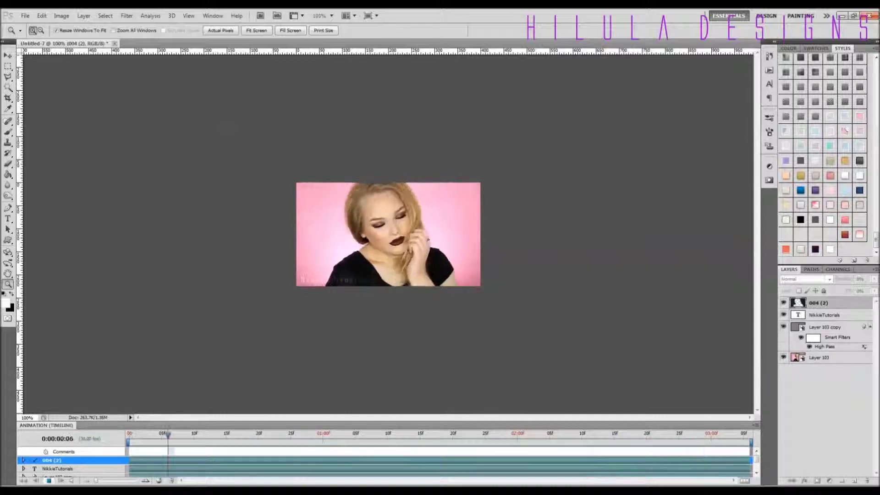
pyautogui.press('Home')
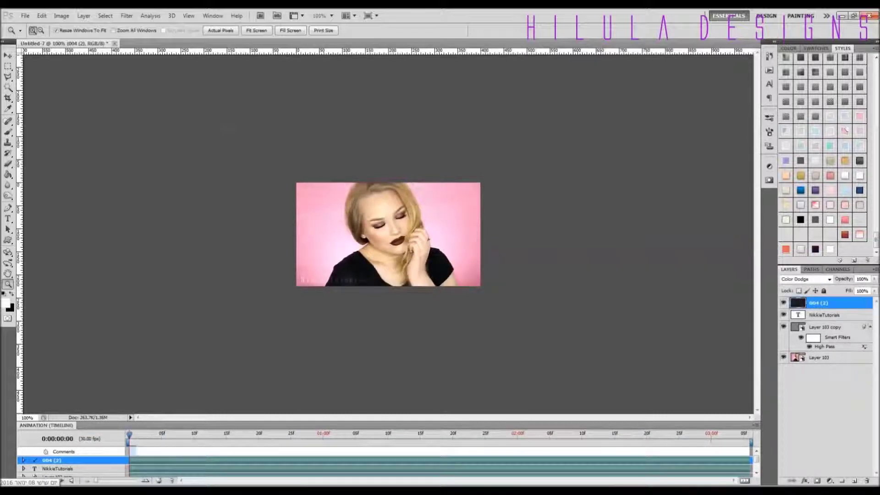
# - Erase the 004 (2) texture from the middle of the image with a large 236 px Eraser brush
pyautogui.press('e')
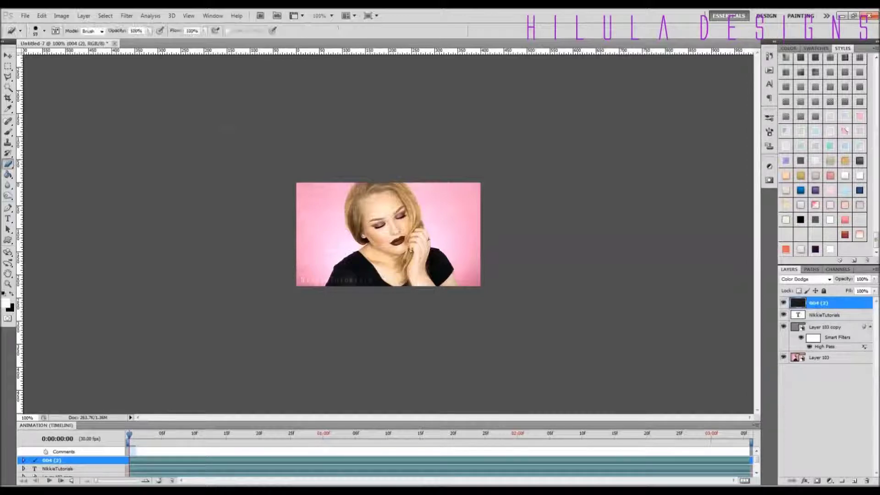
pyautogui.rightClick(407, 253)
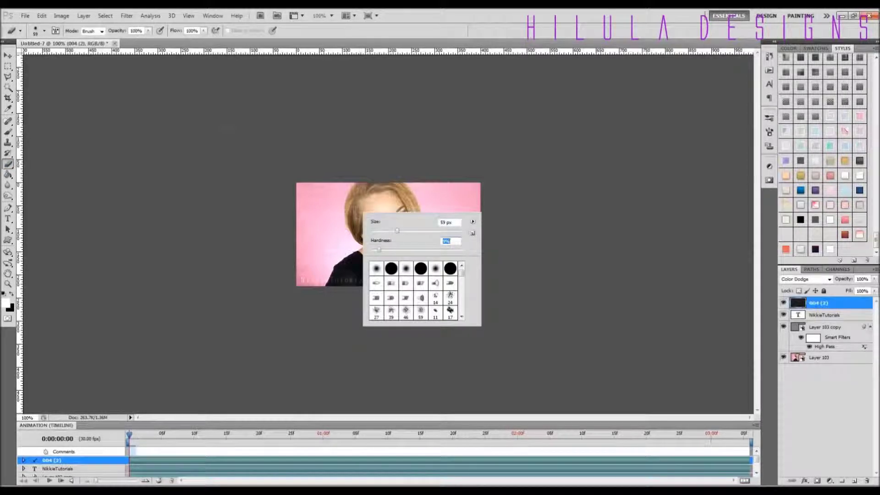
pyautogui.press('Return')
pyautogui.click(388, 232)
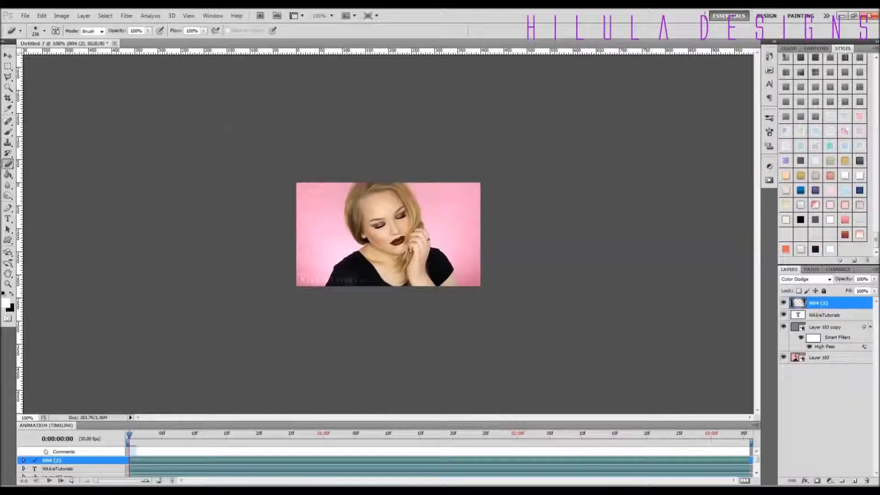
# - Play the animation to check the texture and lower the 004 (2) layer's fill to 48%
pyautogui.press('space')
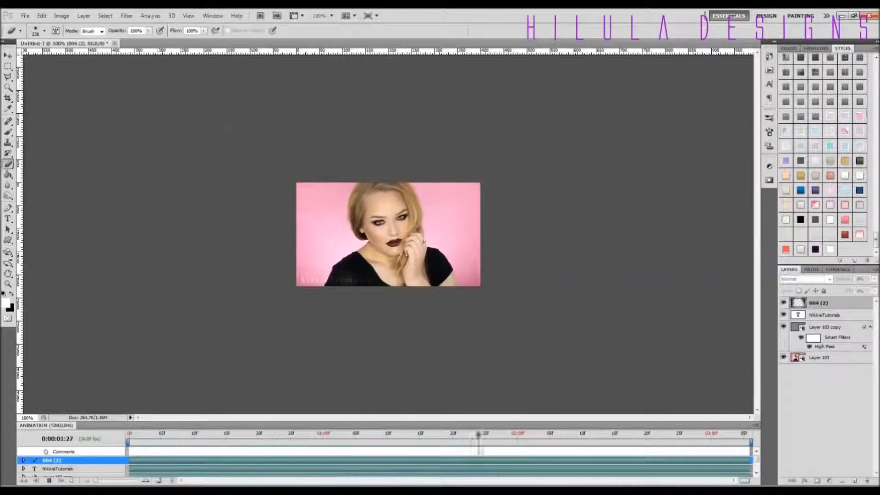
pyautogui.press('space')
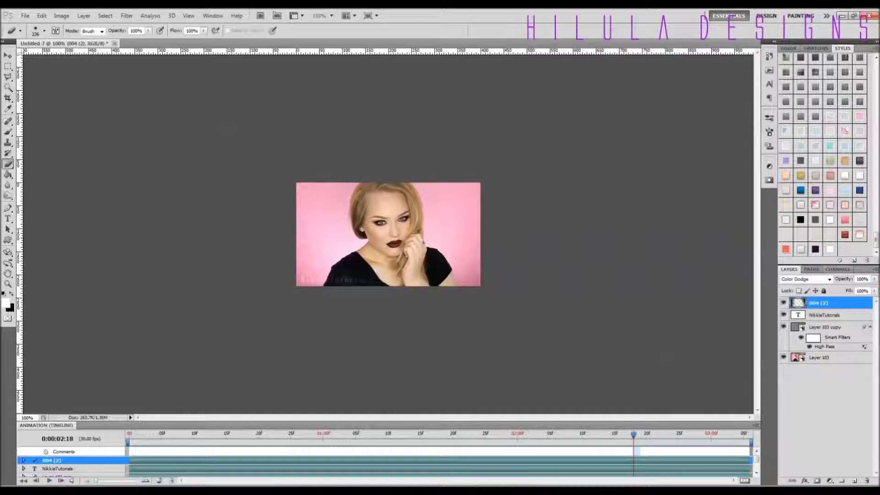
pyautogui.doubleClick(818, 302)
pyautogui.moveTo(873, 300); pyautogui.dragTo(851, 301)
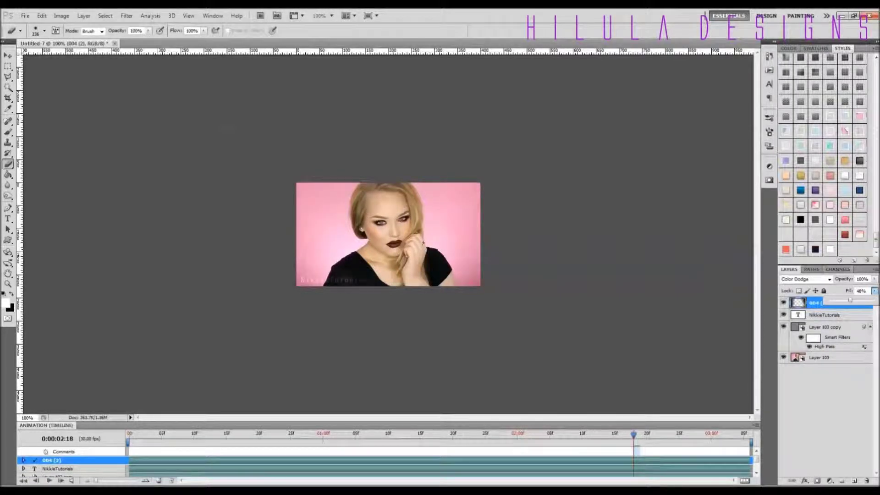
# - Save the animation for the web as a 256-color GIF with looping set to Forever
pyautogui.click(25, 15)
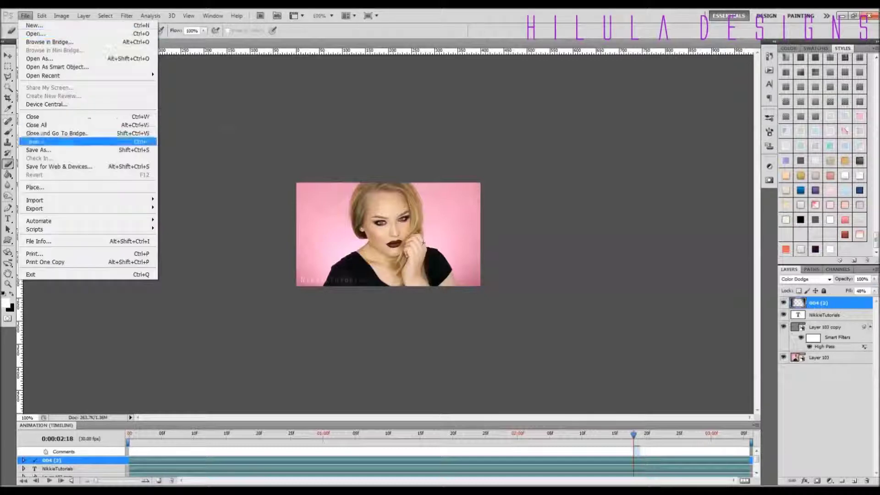
pyautogui.click(59, 166)
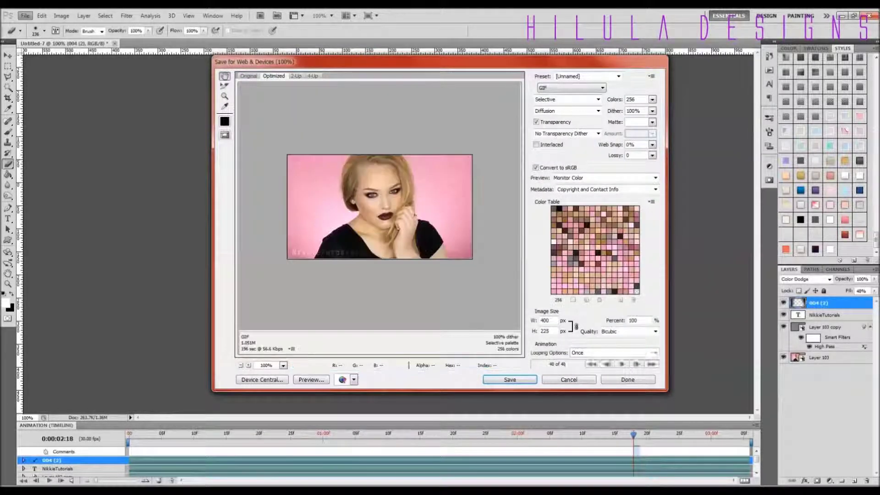
pyautogui.click(614, 353)
pyautogui.click(614, 370)
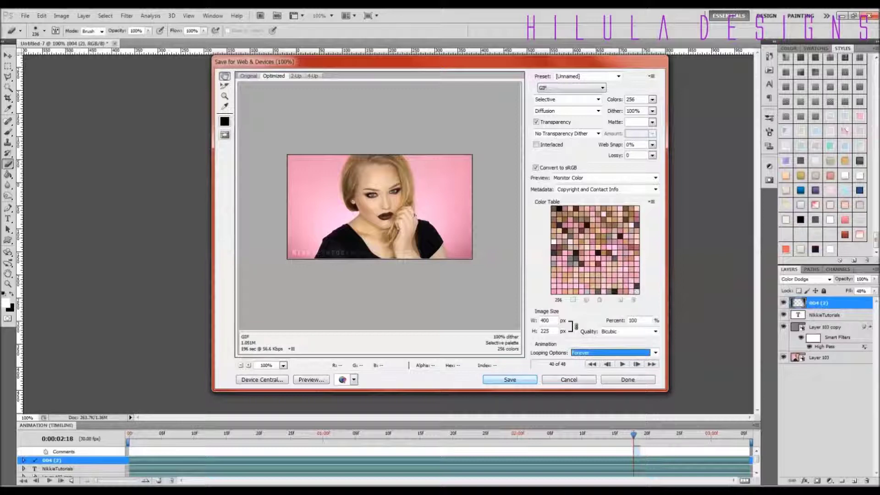
pyautogui.click(509, 379)
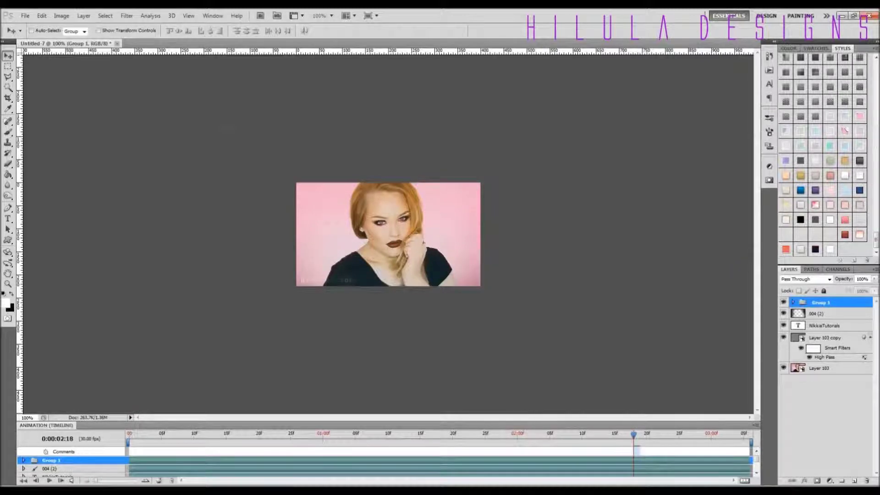
# - Play the animation to check the coloring added by Group 1
pyautogui.press('space')
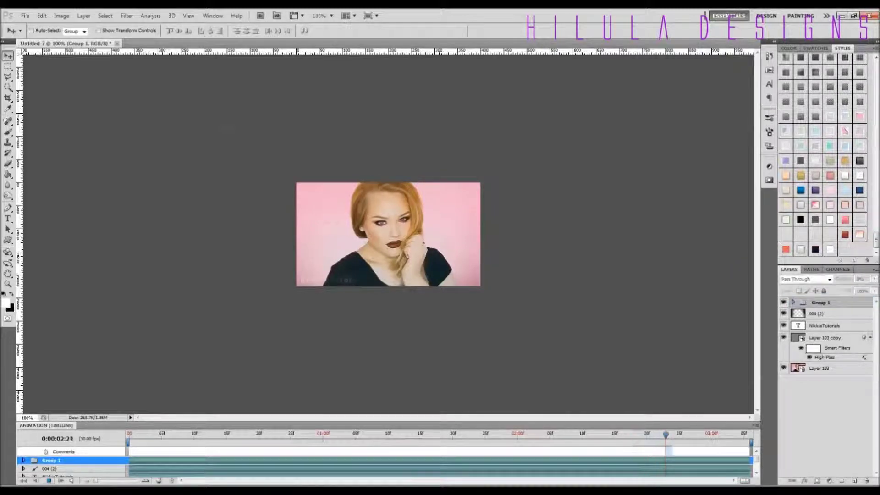